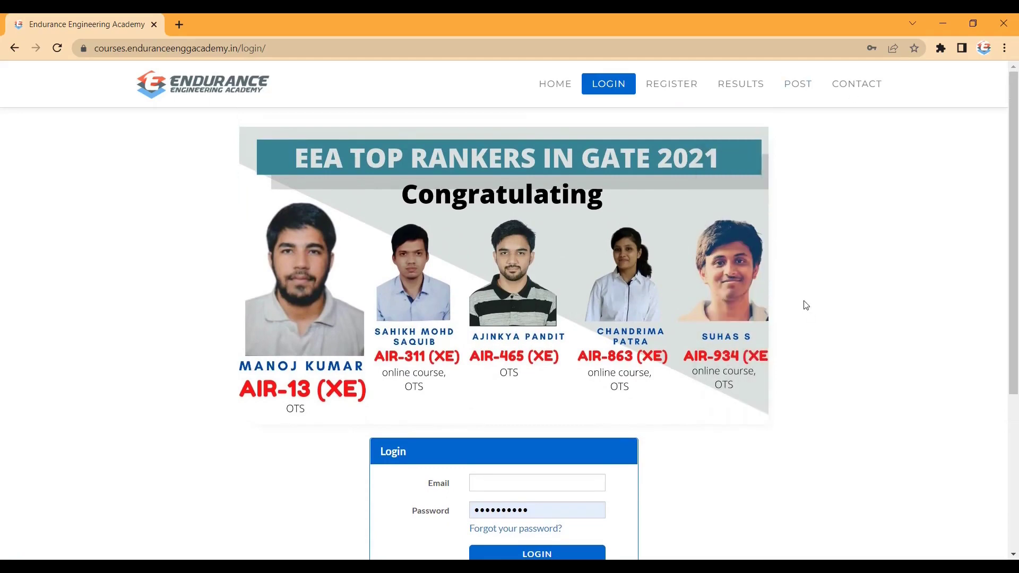
Glance at the registration form, return to the login page, and log in with saved credentials.
left_click(675, 84)
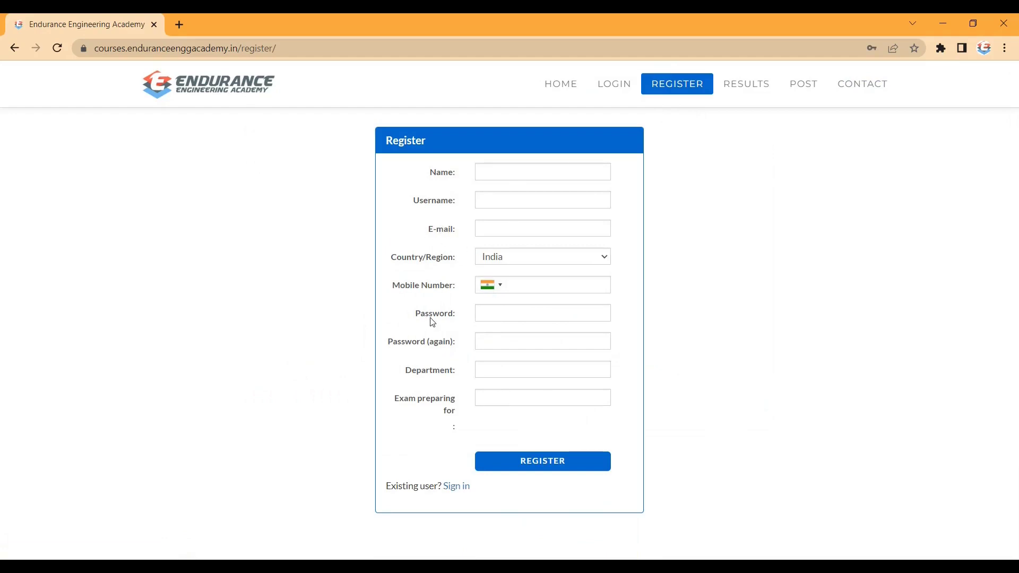
left_click(611, 90)
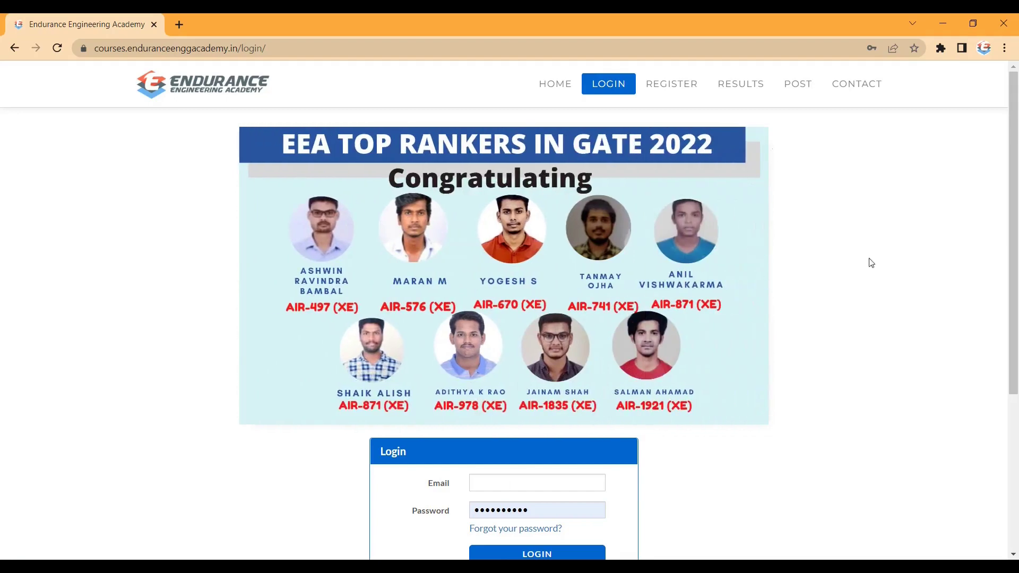
scroll(824, 305, "down", 1)
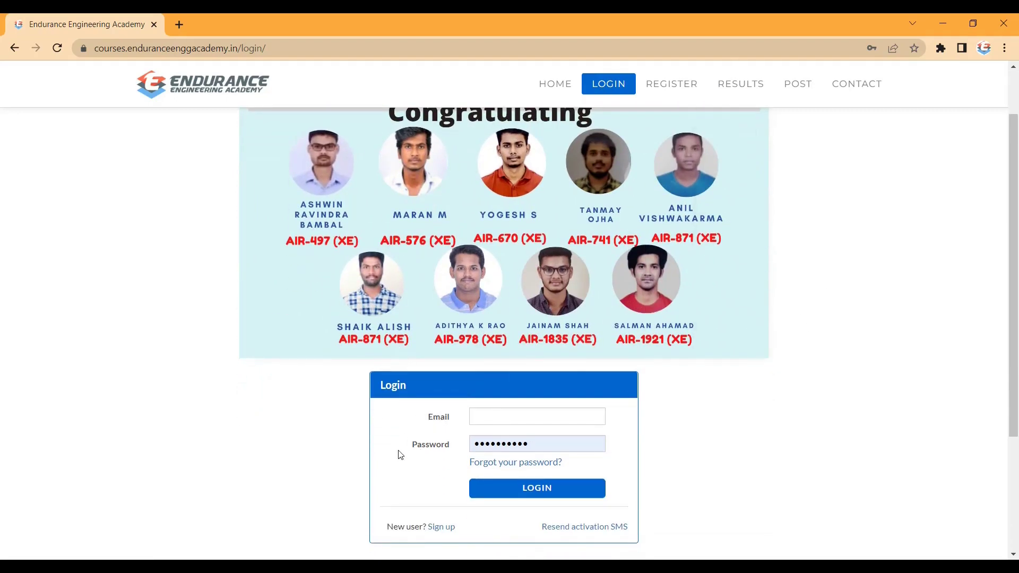
left_click(524, 496)
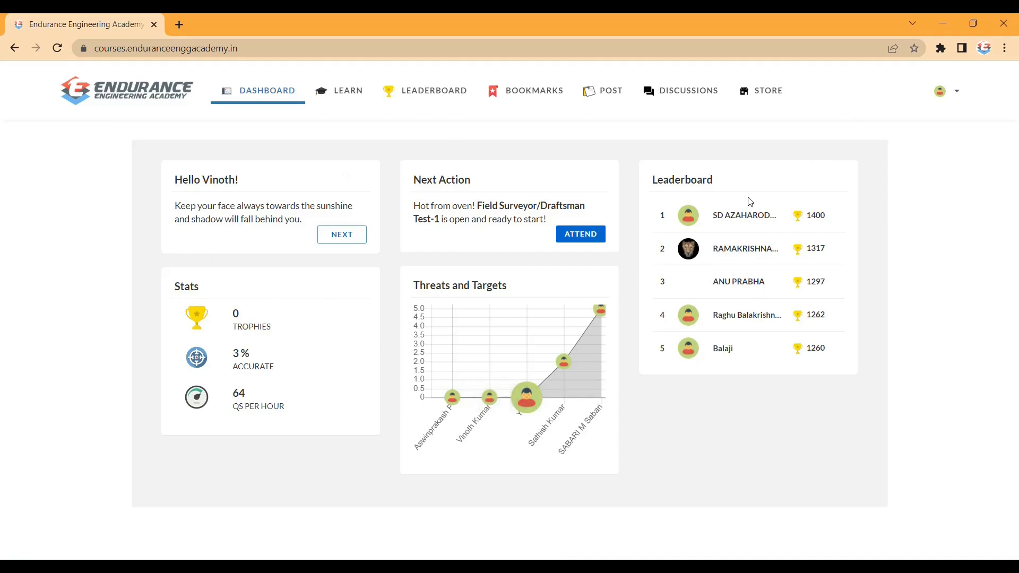
Browse the Learn page's My Courses list down to the TNPSC Field Surveyor/Draughtsman Test Series.
left_click(341, 95)
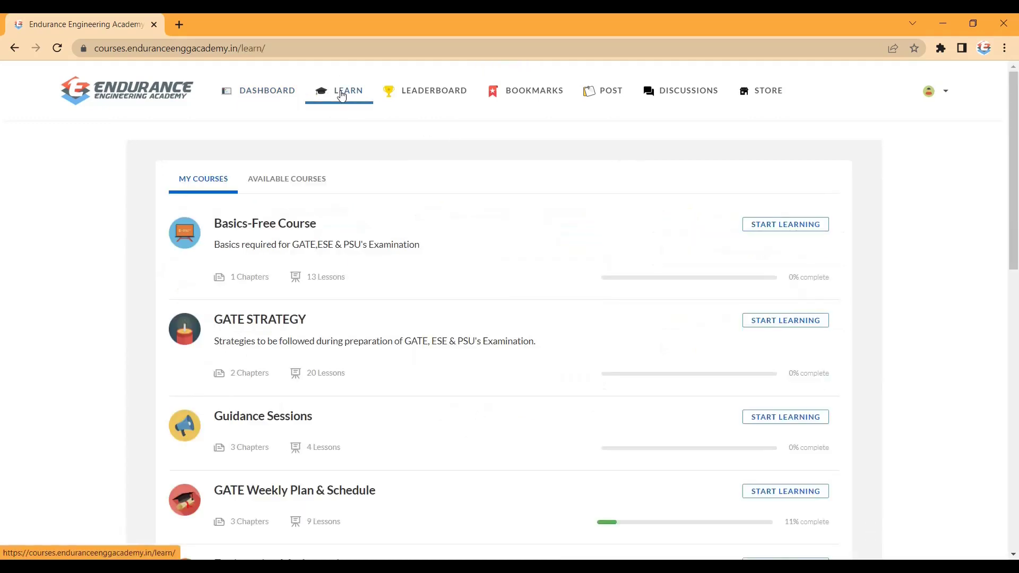
scroll(247, 319, "down", 9)
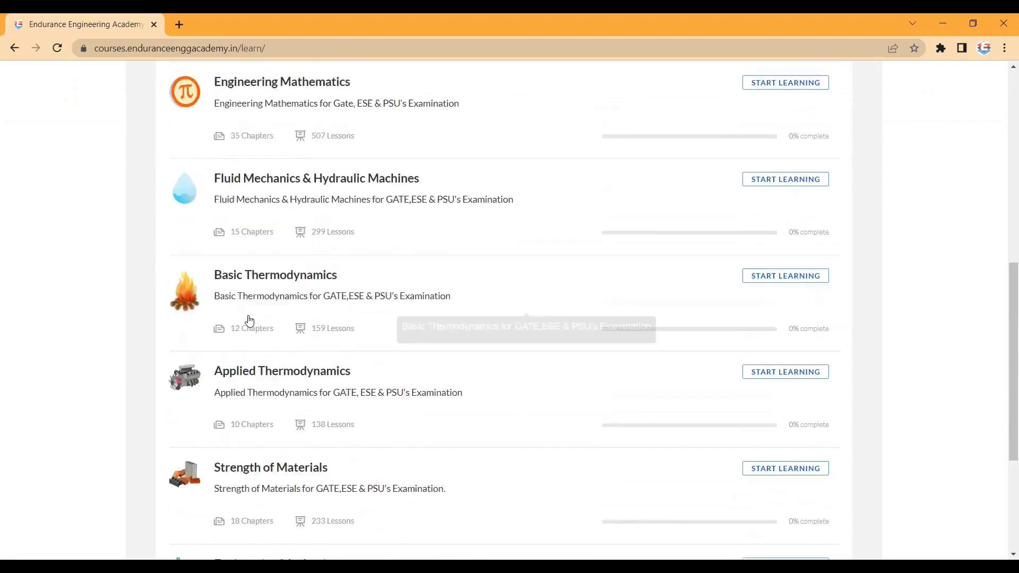
scroll(249, 321, "down", 5)
scroll(249, 320, "up", 14)
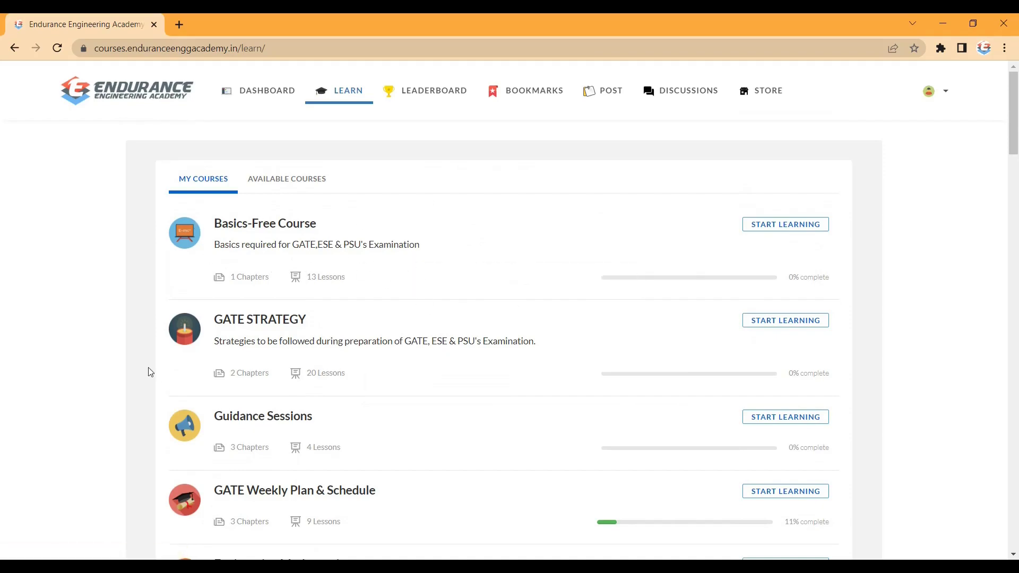
scroll(324, 338, "down", 20)
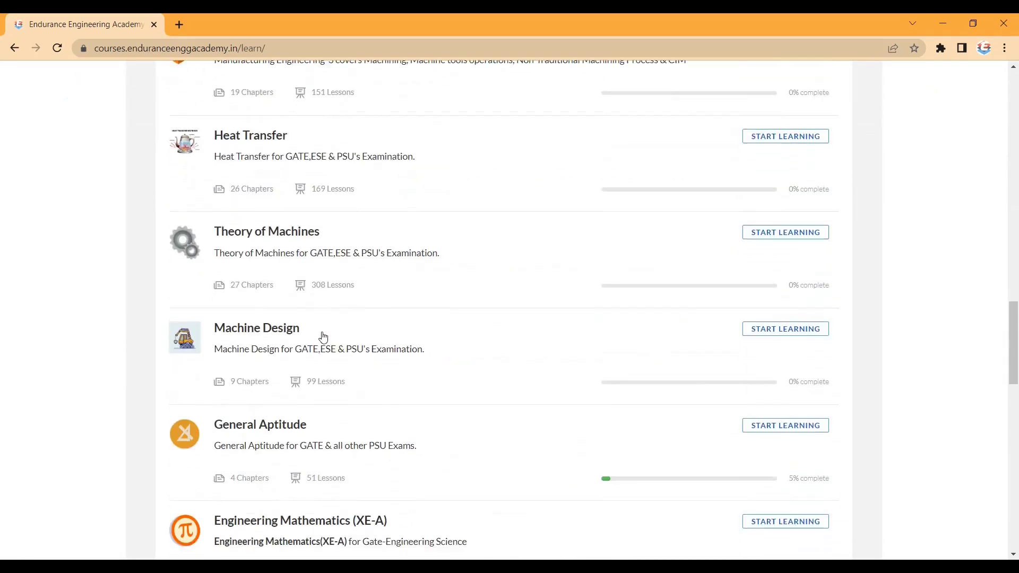
scroll(323, 338, "down", 20)
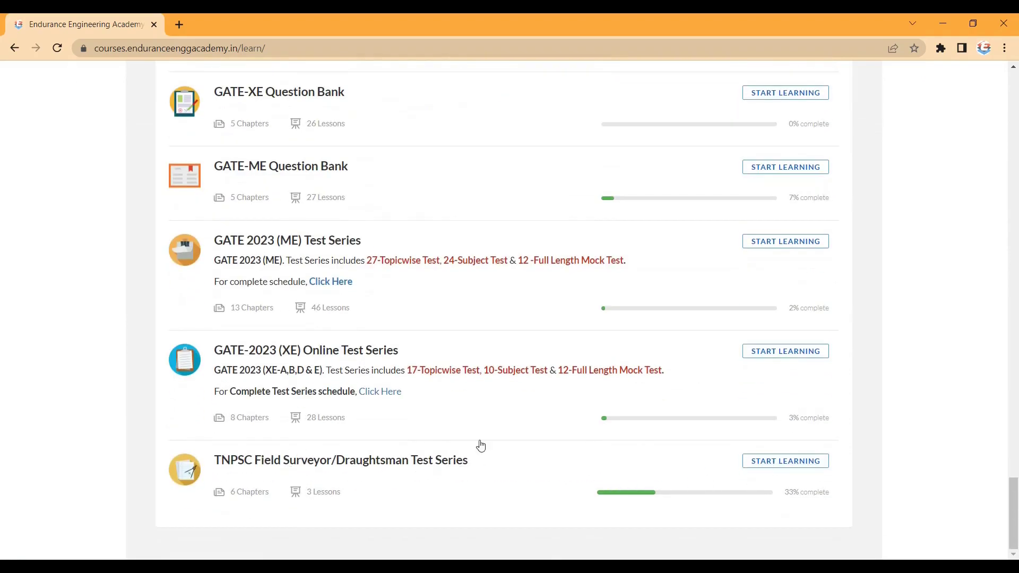
Open the TNPSC Field Surveyor/Draughtsman Test Series and its Important Instruction-Telegram note.
left_click(231, 468)
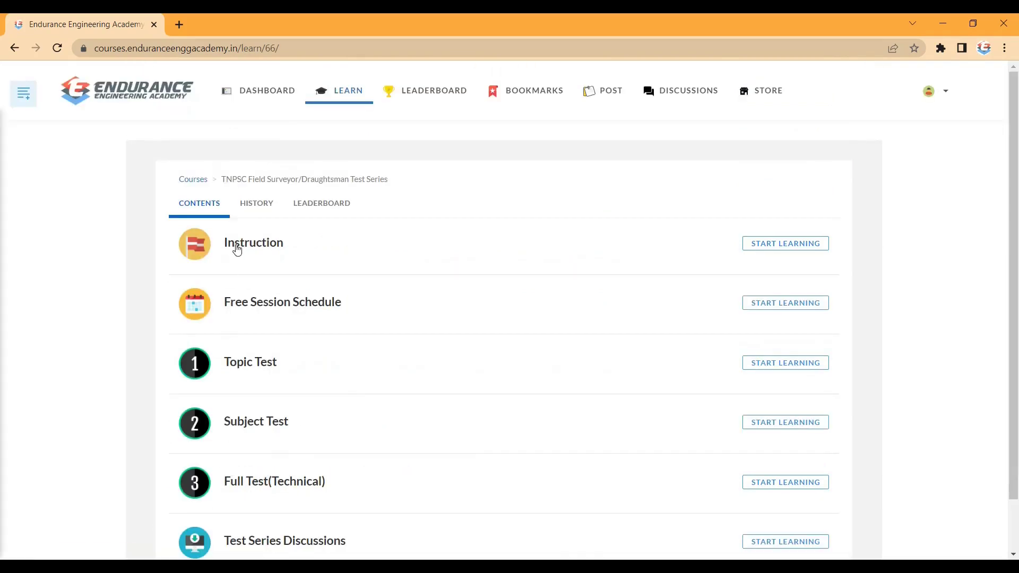
scroll(234, 246, "down", 1)
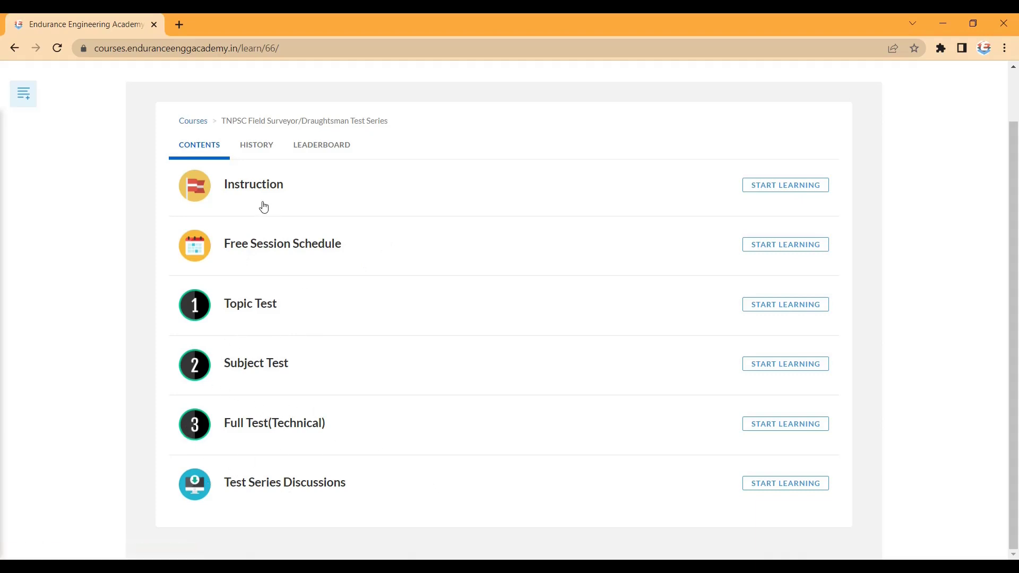
left_click(245, 185)
left_click(278, 306)
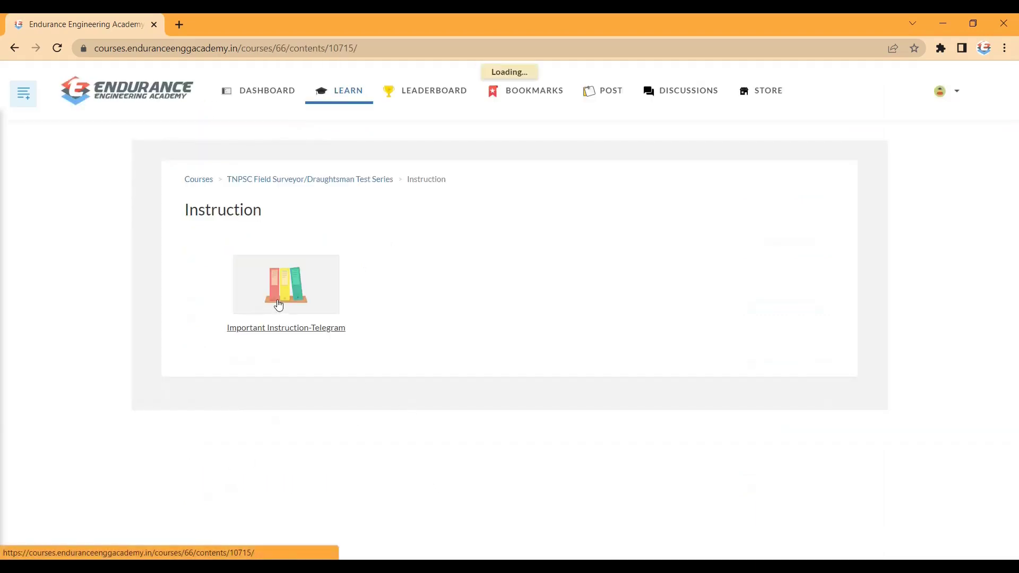
Read the Telegram note, then return via the breadcrumbs to the TNPSC course contents.
scroll(302, 214, "down", 6)
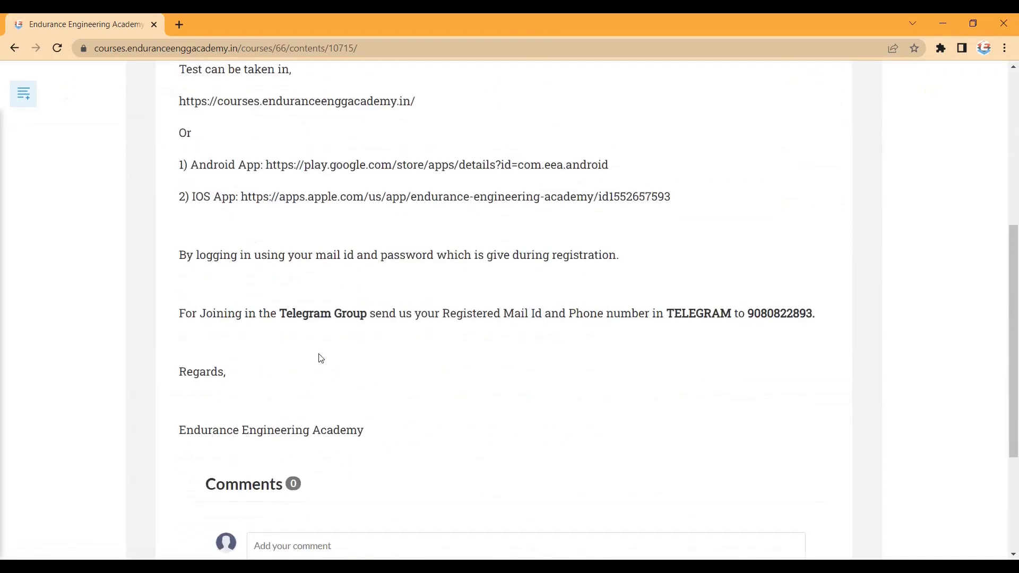
scroll(331, 380, "down", 4)
scroll(335, 366, "up", 10)
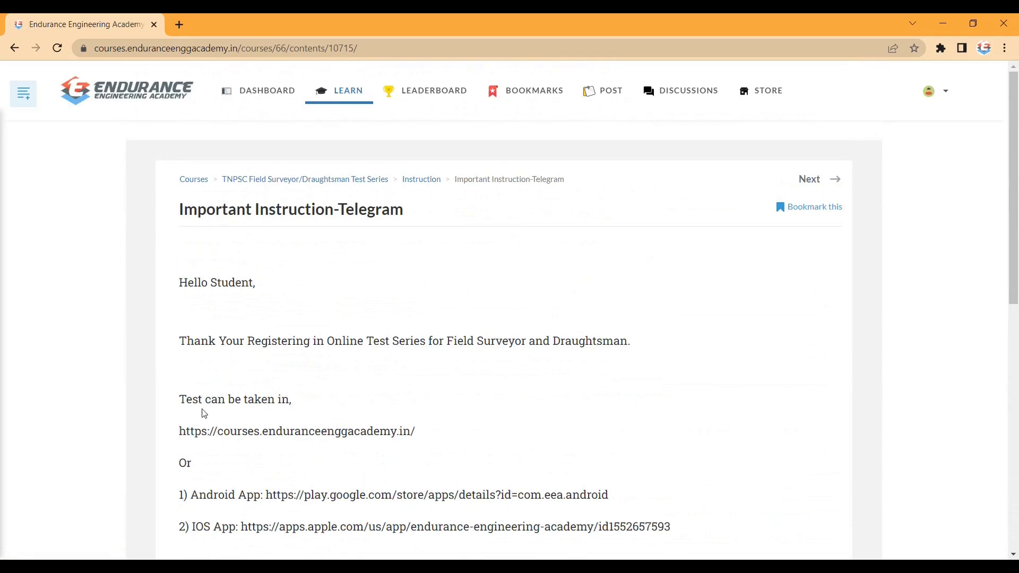
left_click(417, 180)
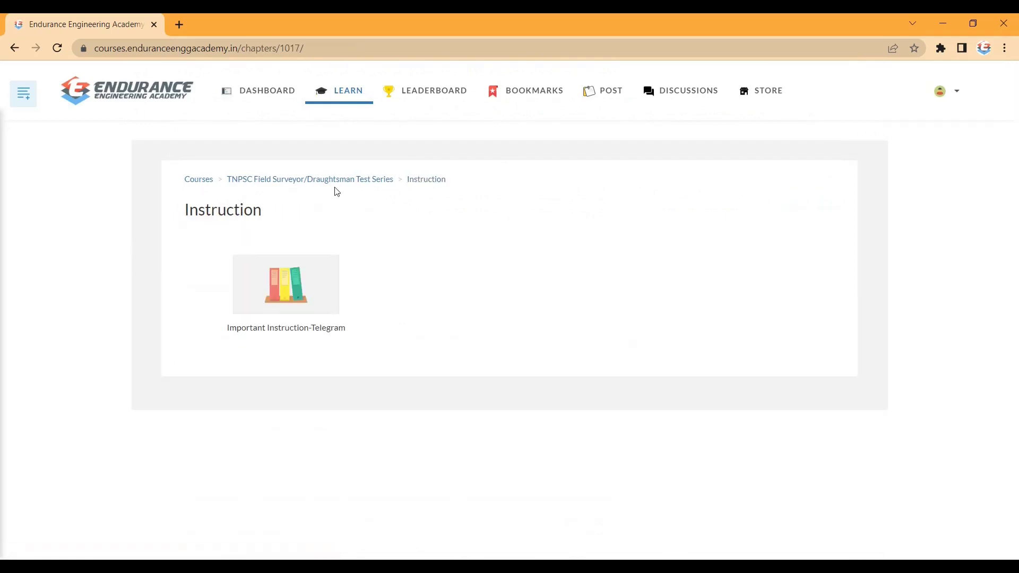
left_click(314, 181)
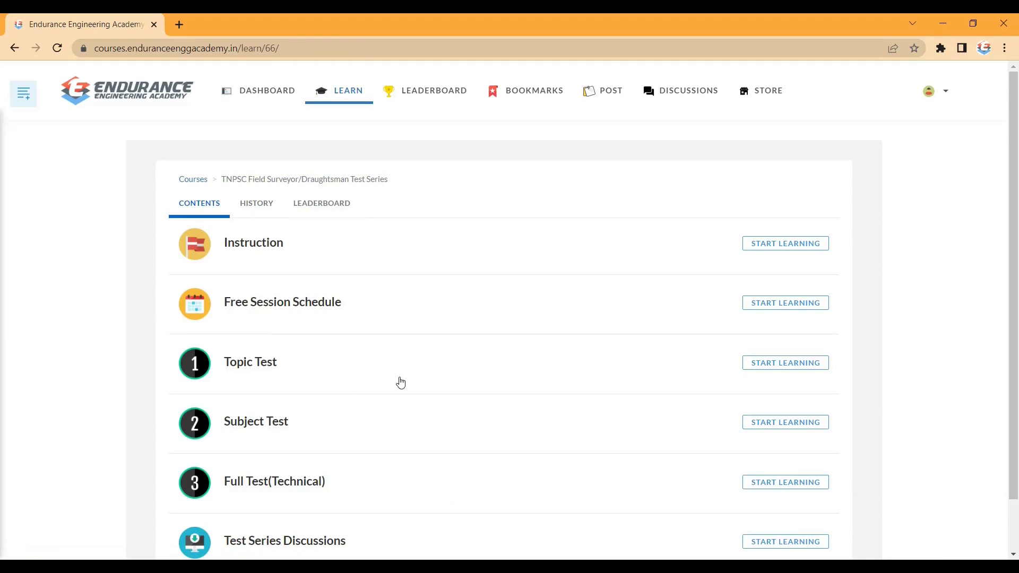
left_click(261, 312)
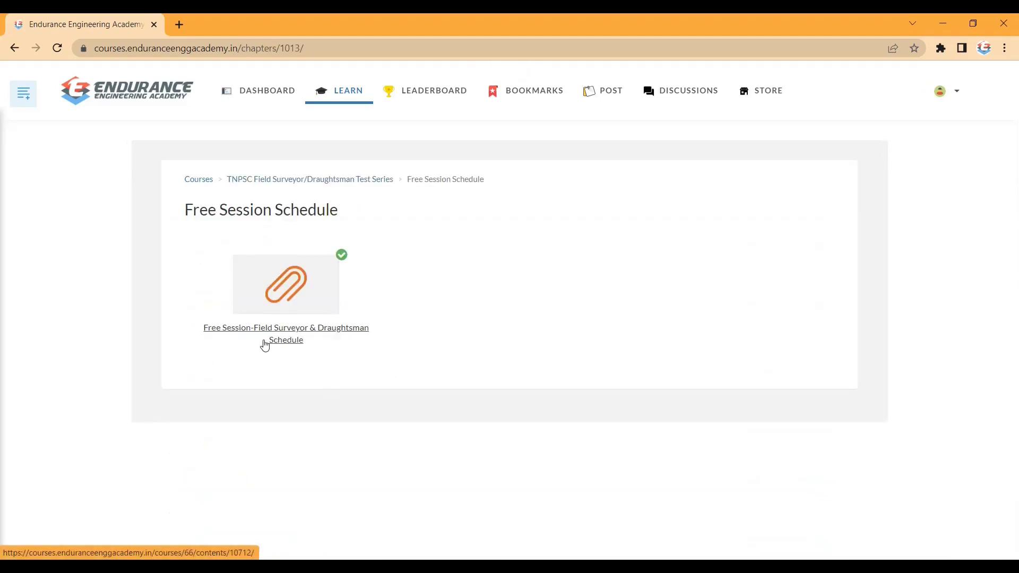
left_click(265, 346)
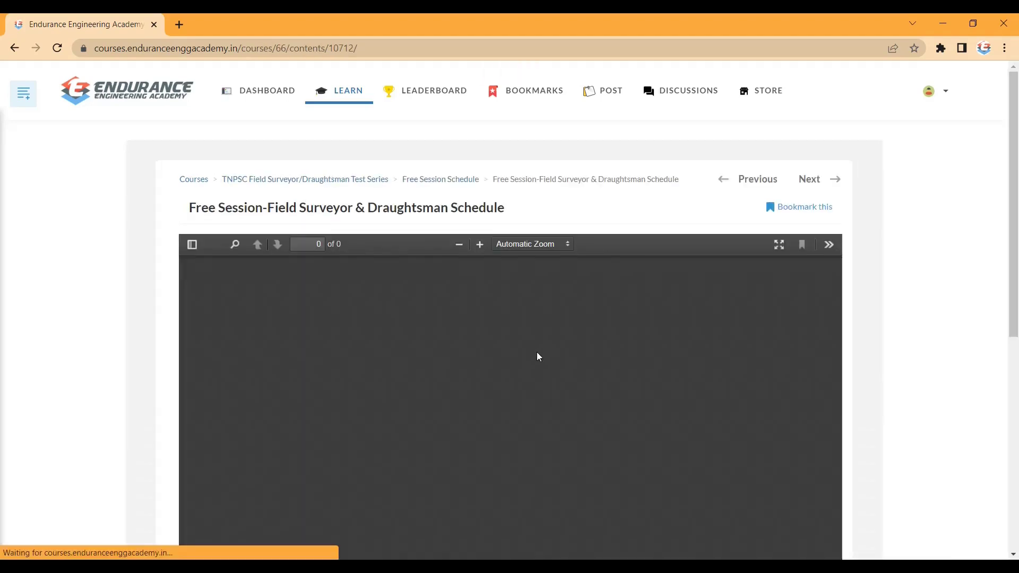
left_click(447, 180)
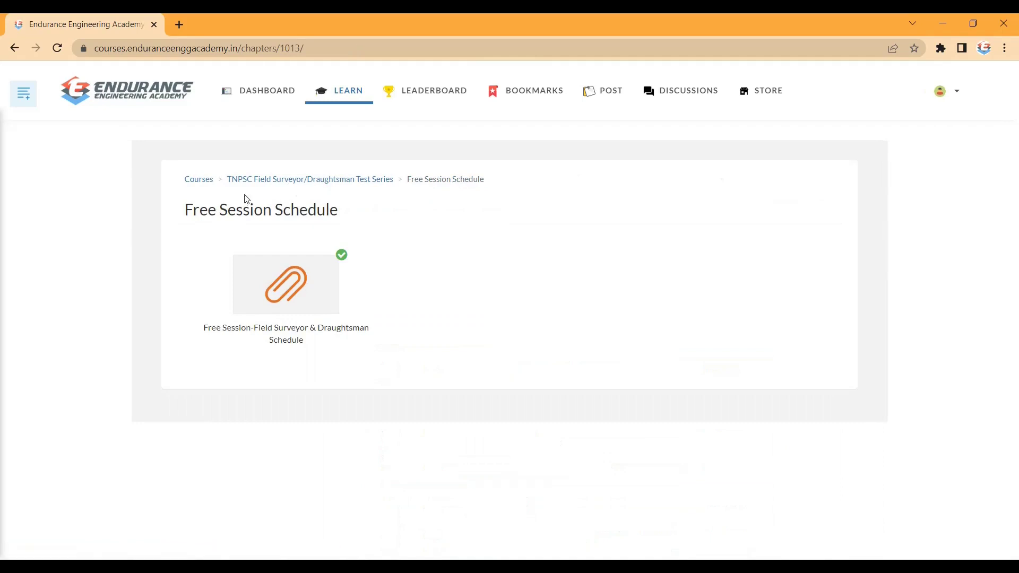
left_click(326, 180)
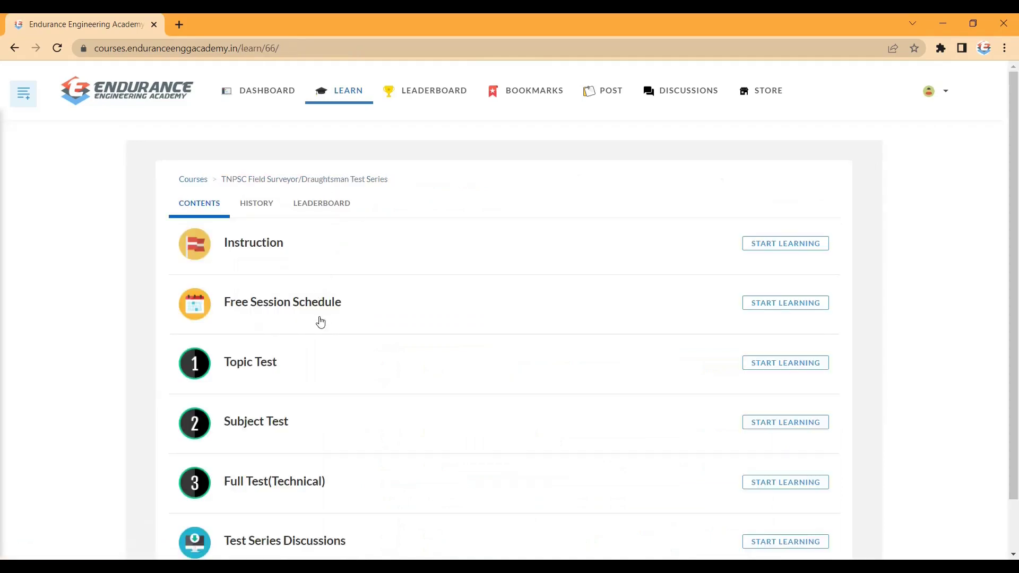
left_click(269, 307)
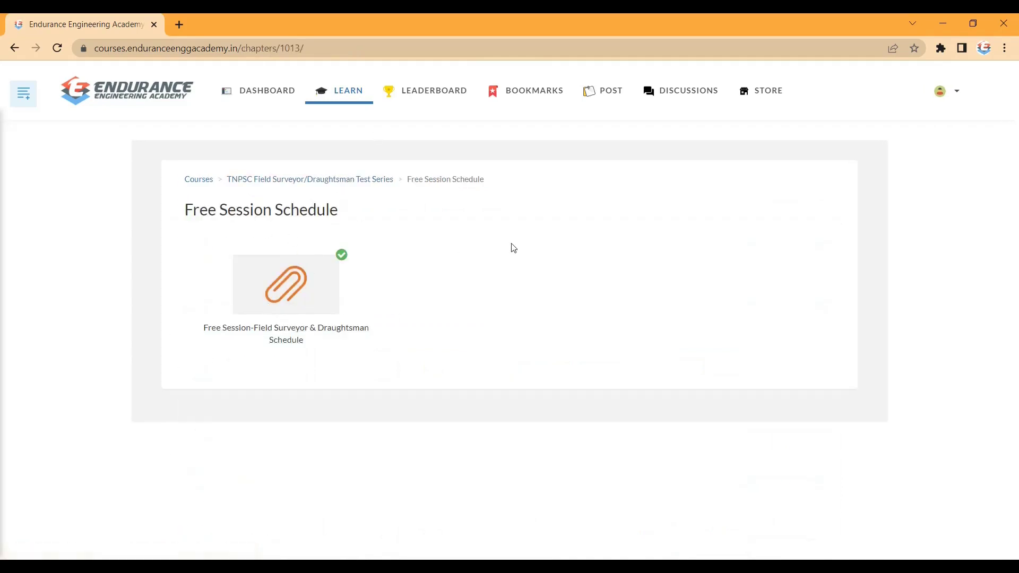
left_click(331, 181)
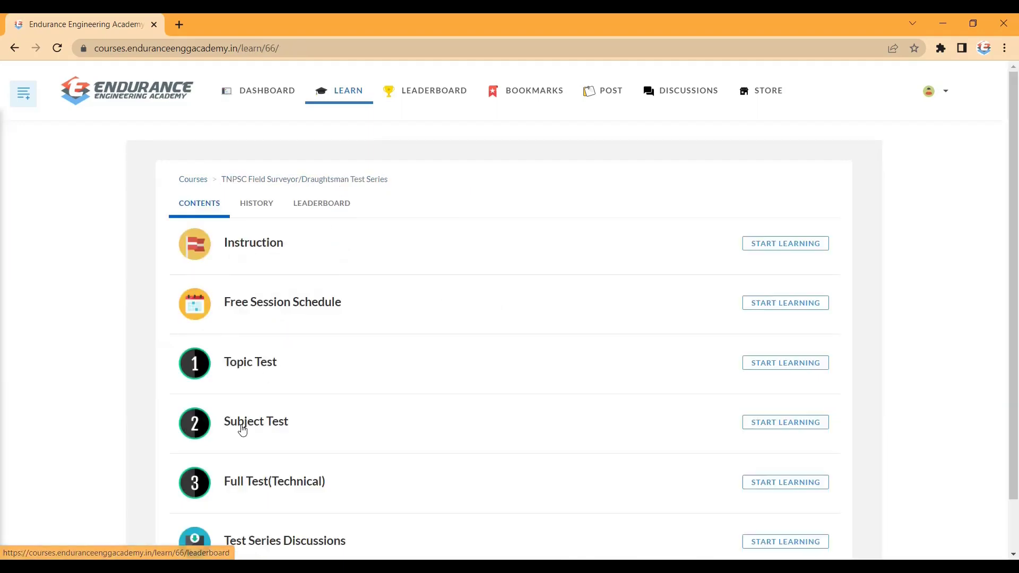
scroll(243, 376, "down", 1)
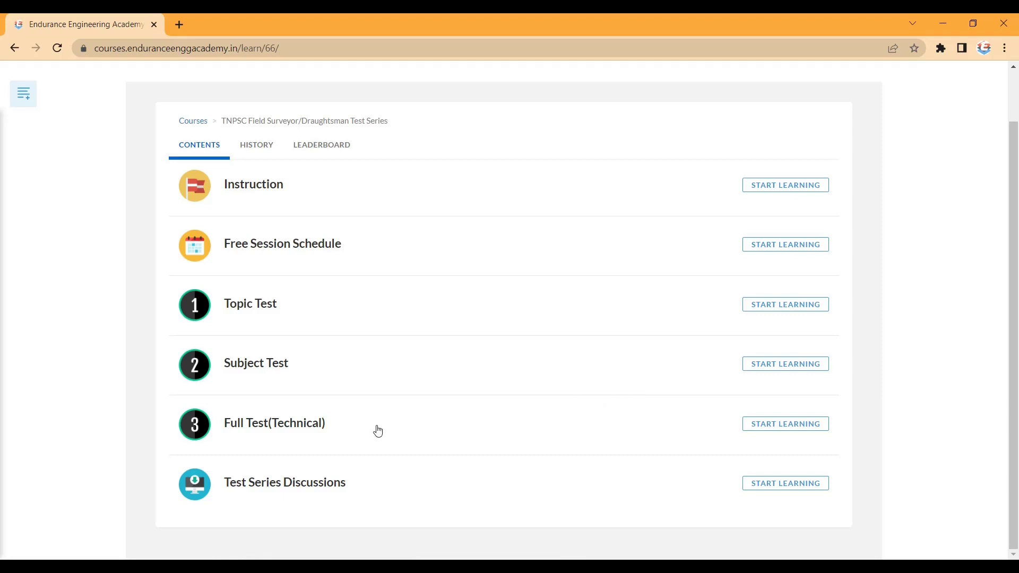
Review Topic Test's Field Surveyor/Draftsman Test-1 details (25 questions, 25 minutes), then return to contents.
left_click(259, 307)
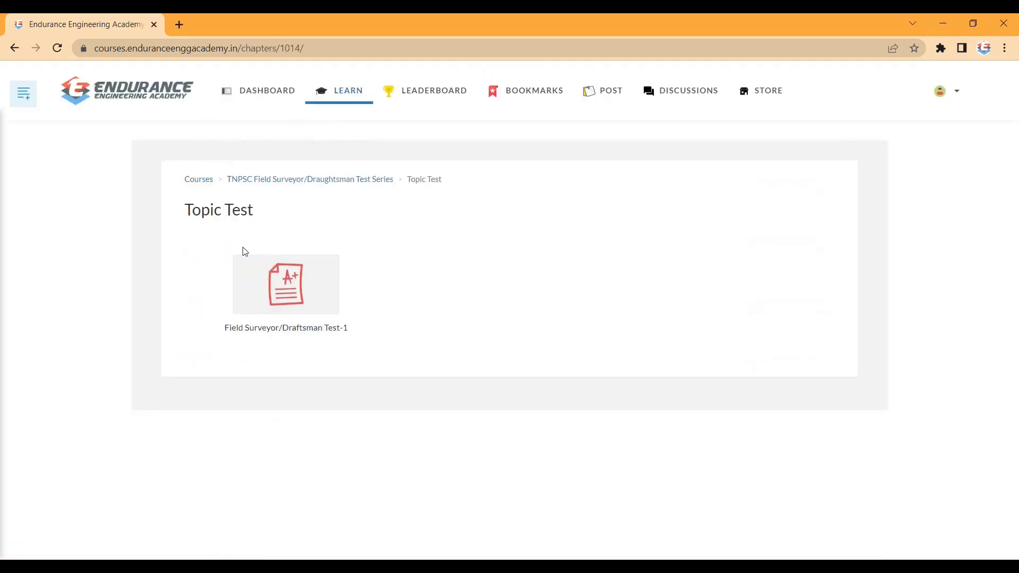
left_click(309, 319)
scroll(514, 363, "down", 5)
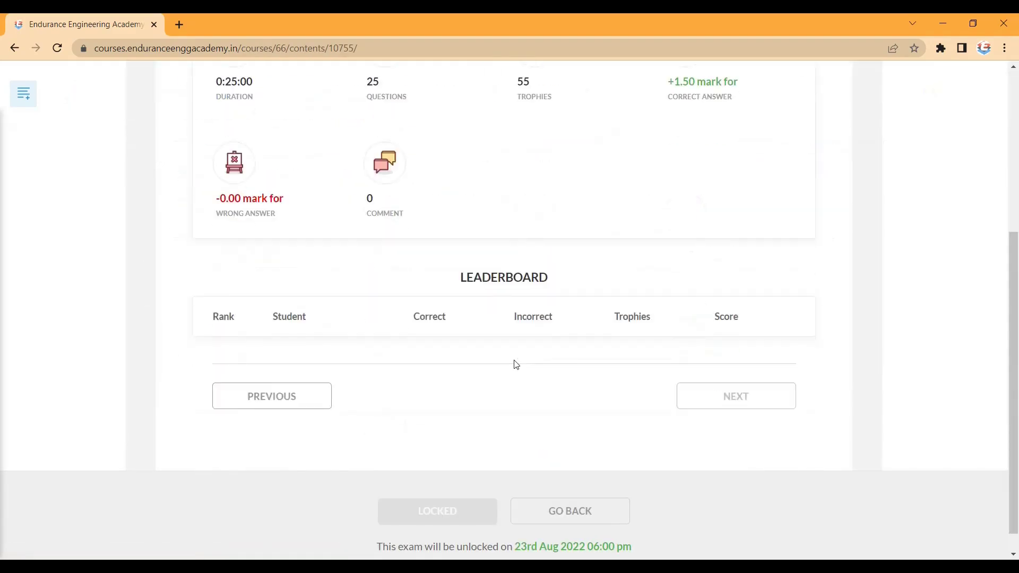
scroll(514, 364, "up", 5)
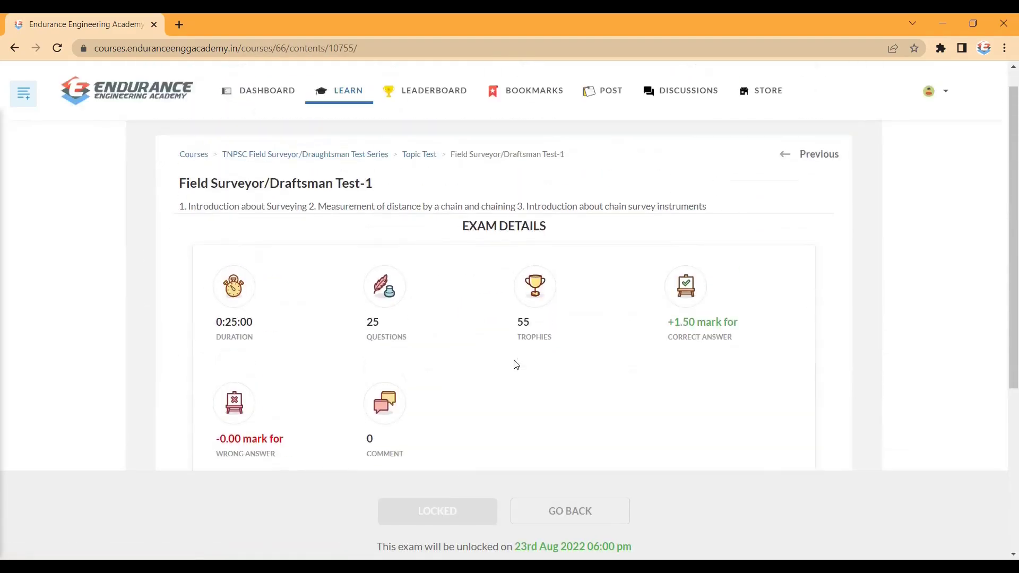
scroll(517, 364, "down", 5)
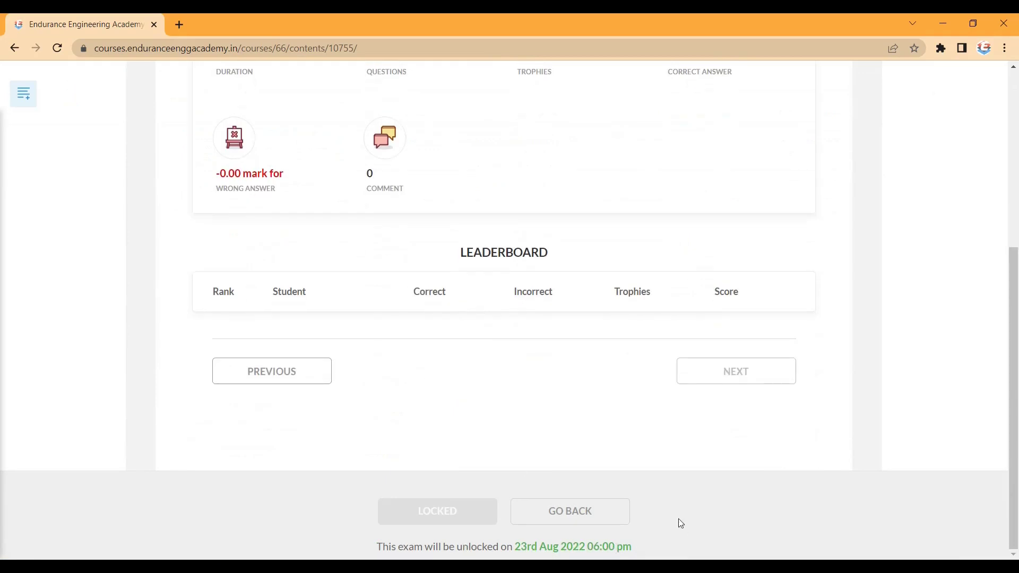
scroll(542, 409, "up", 5)
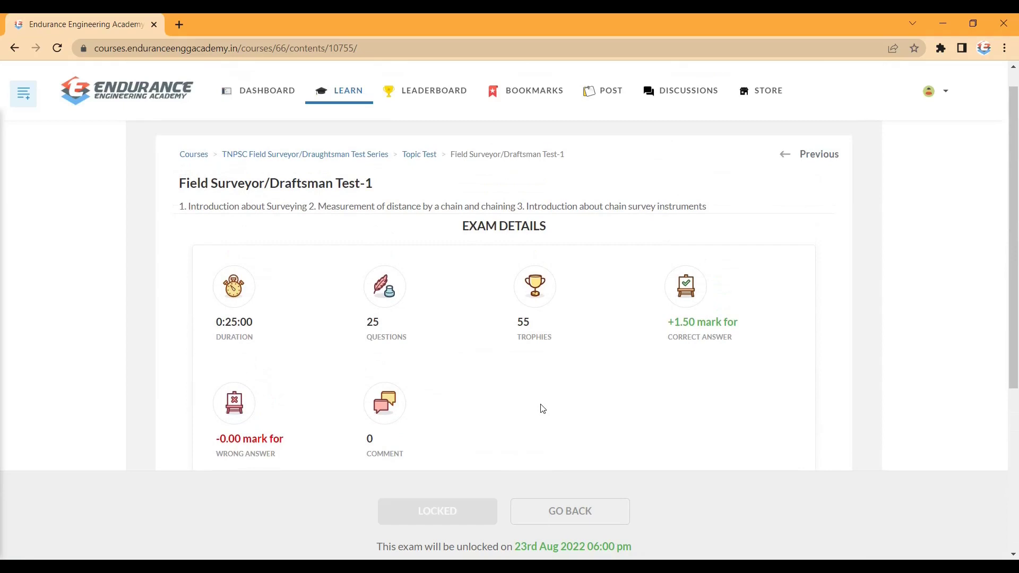
scroll(542, 409, "up", 1)
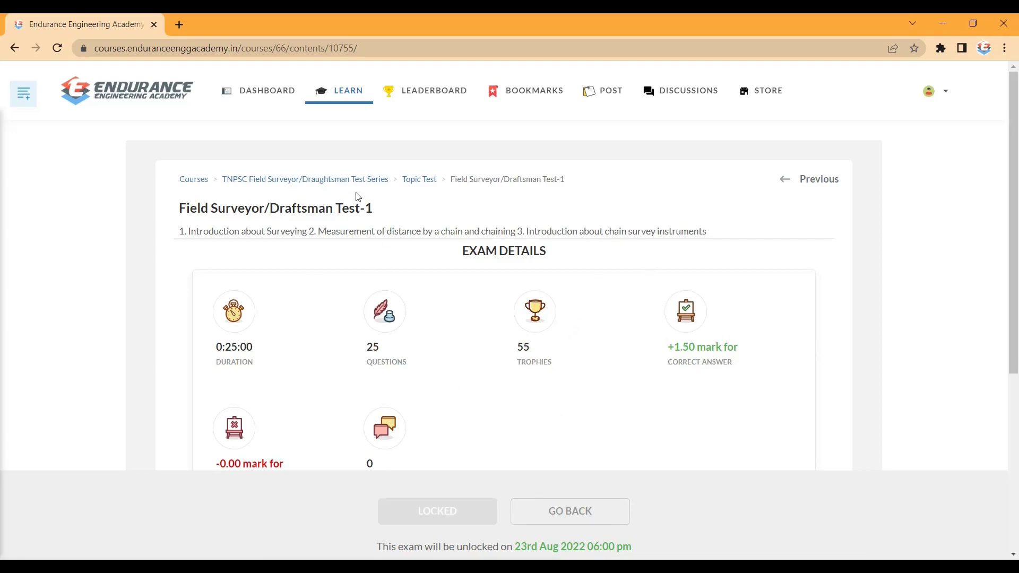
left_click(346, 178)
scroll(332, 362, "down", 1)
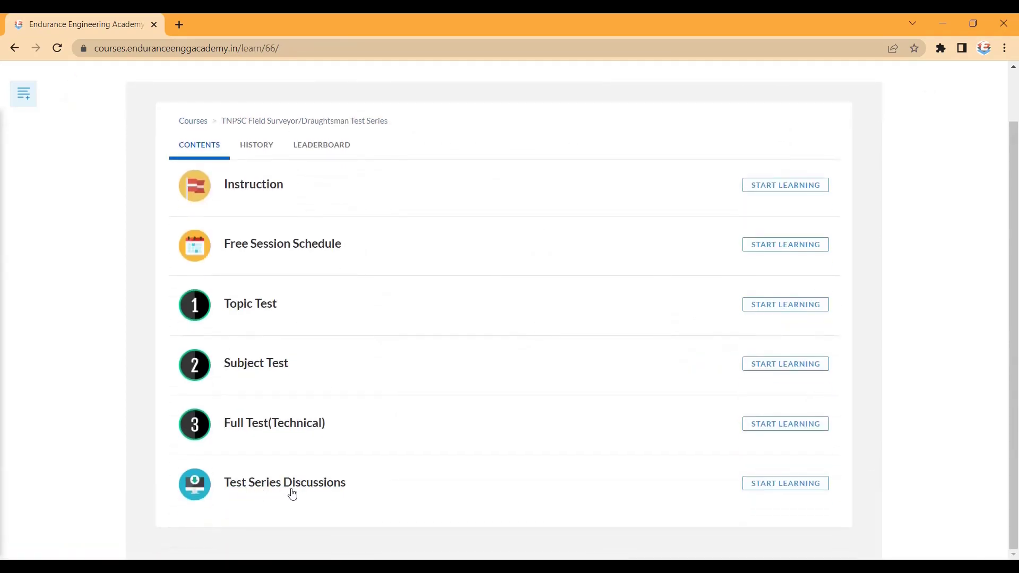
left_click(258, 493)
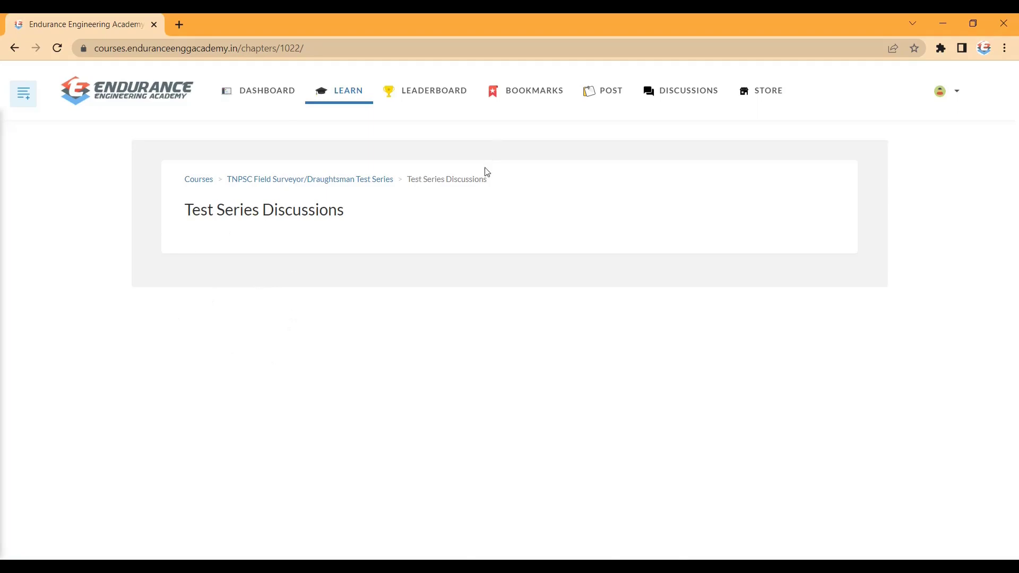
left_click(326, 183)
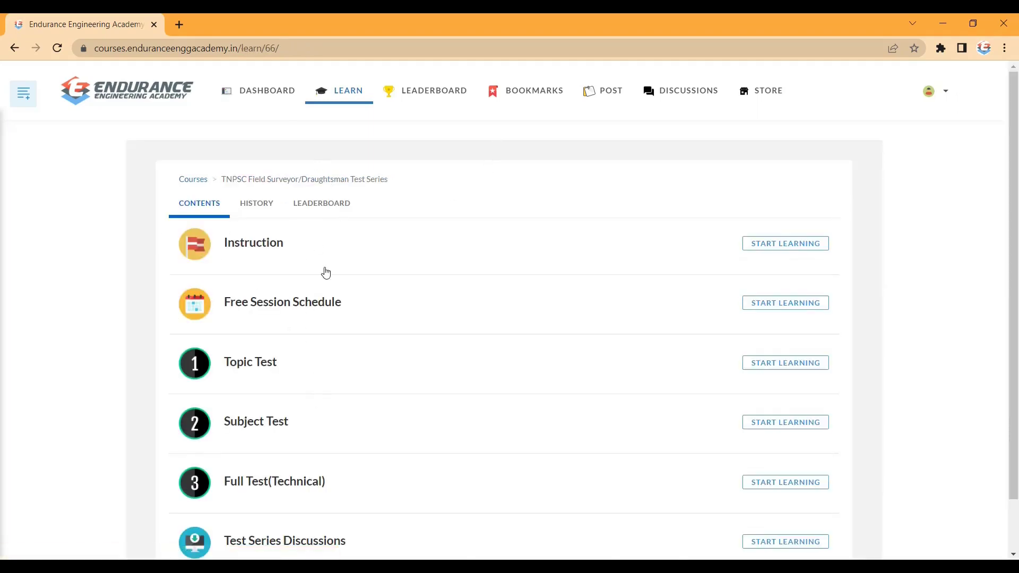
scroll(322, 374, "down", 2)
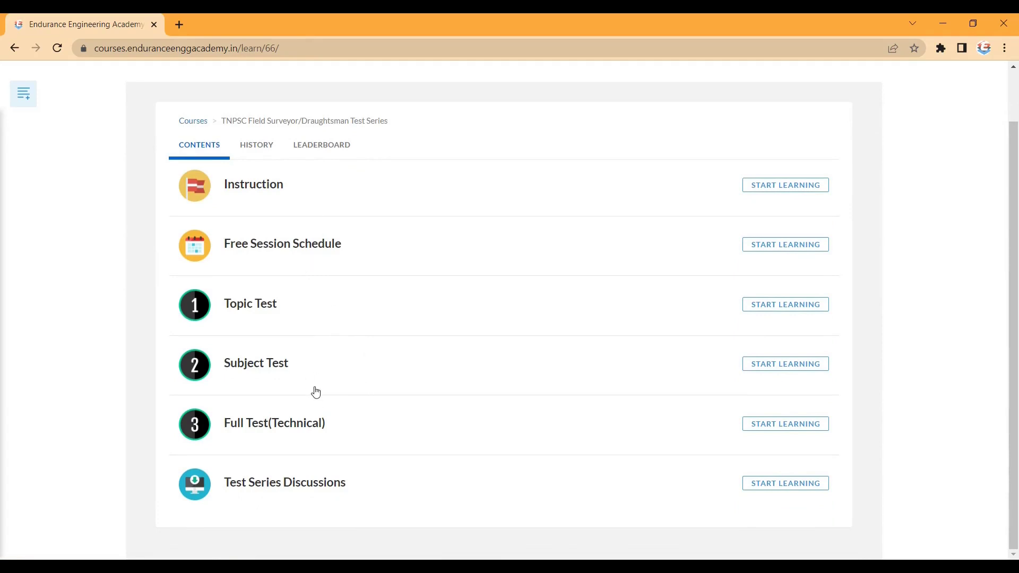
scroll(314, 318, "up", 2)
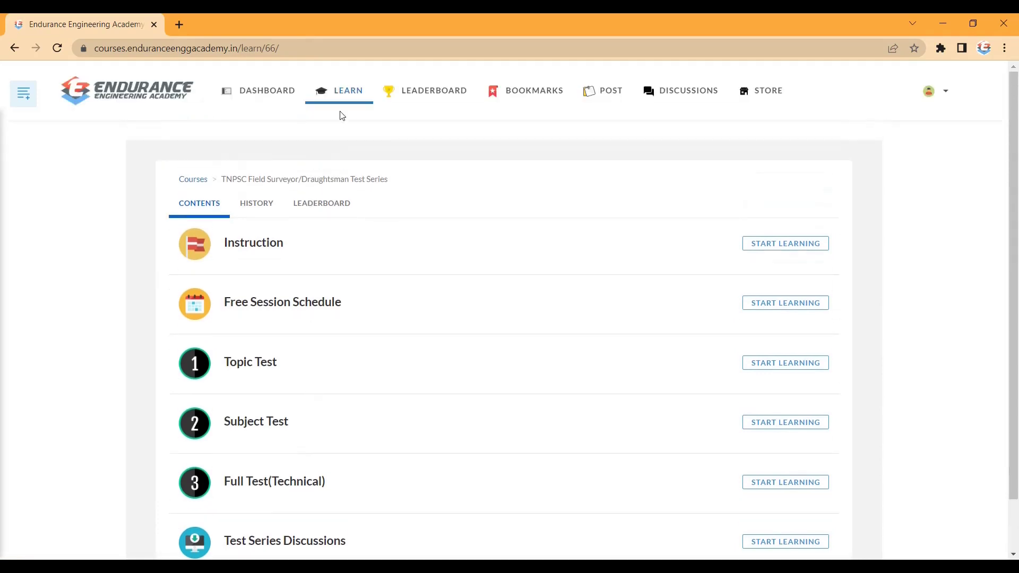
Go to My Courses on the Learn page and open the Free Content course.
left_click(335, 98)
scroll(255, 447, "down", 15)
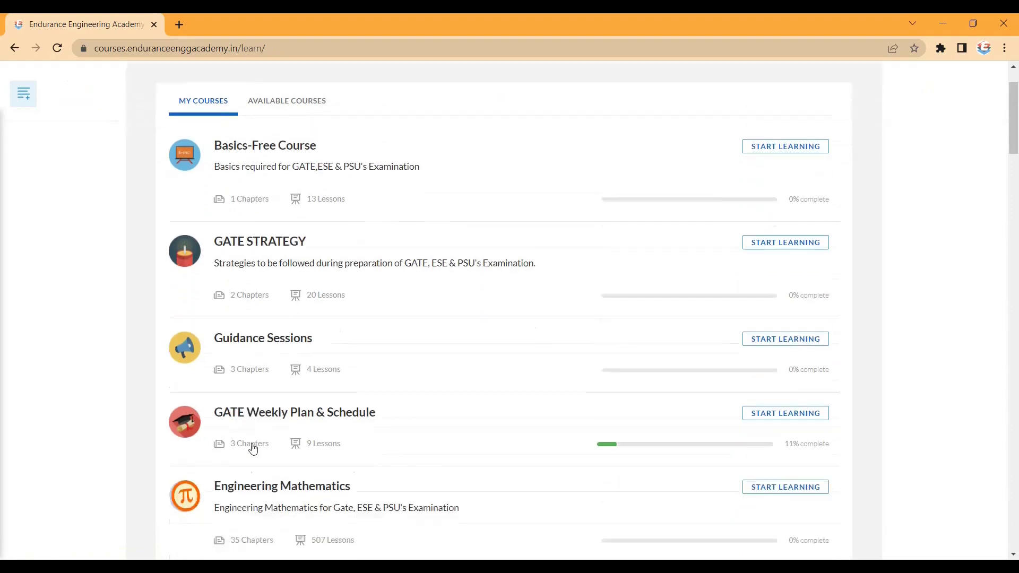
scroll(253, 449, "down", 20)
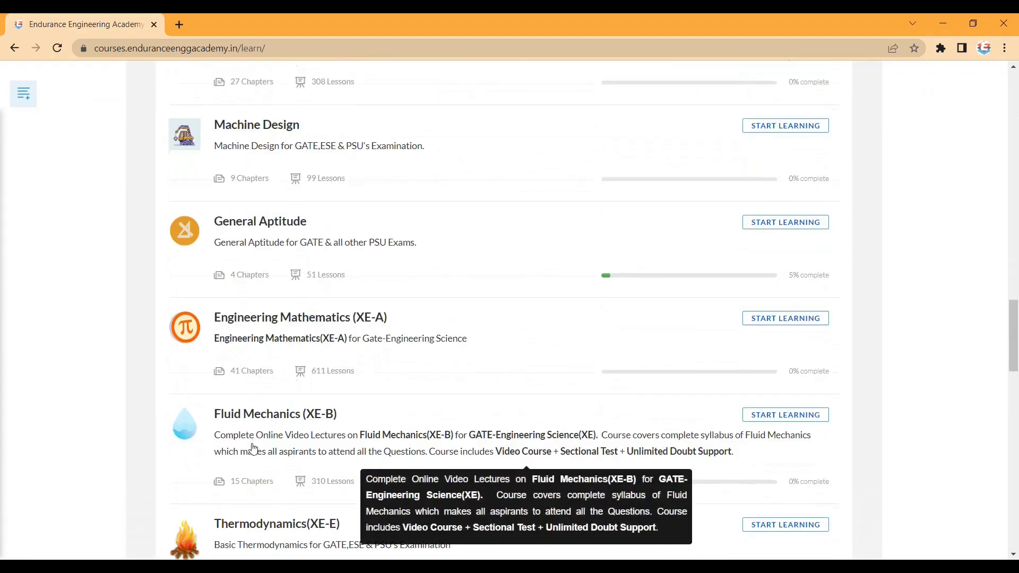
scroll(253, 449, "down", 4)
left_click(240, 216)
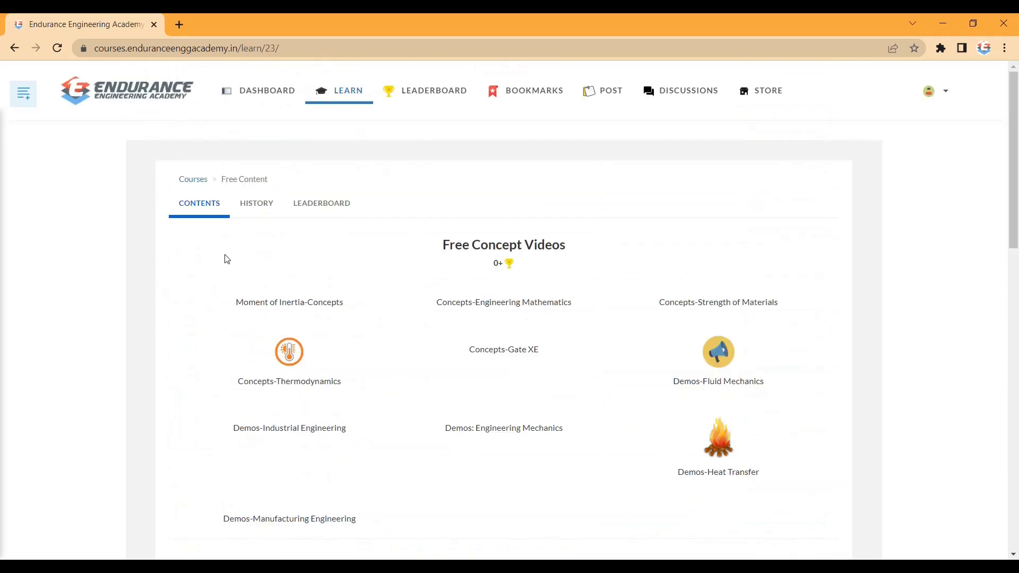
Scroll the Free Content sections down to Free Test-GATE and the demo tests.
scroll(416, 305, "down", 3)
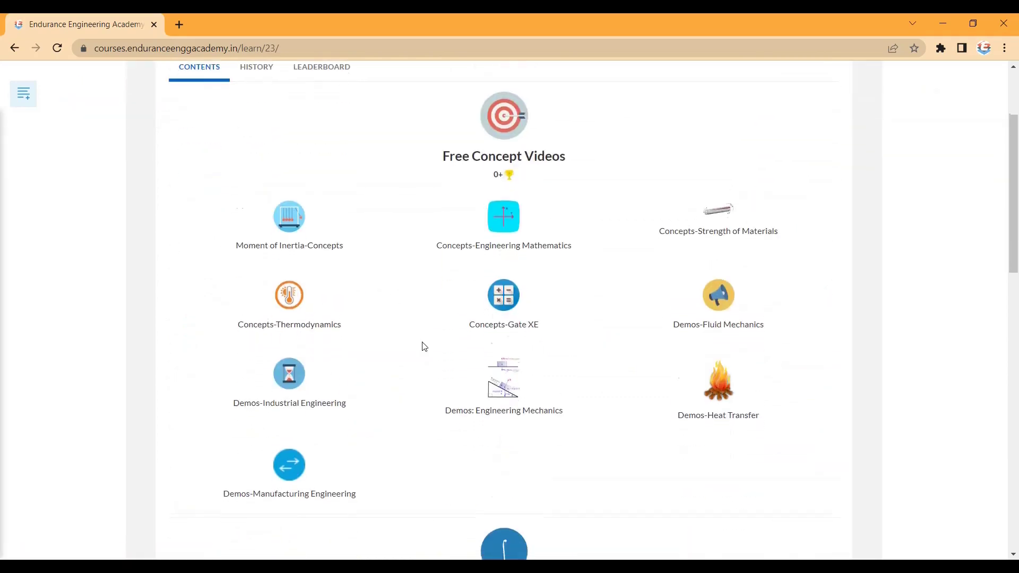
scroll(424, 347, "down", 3)
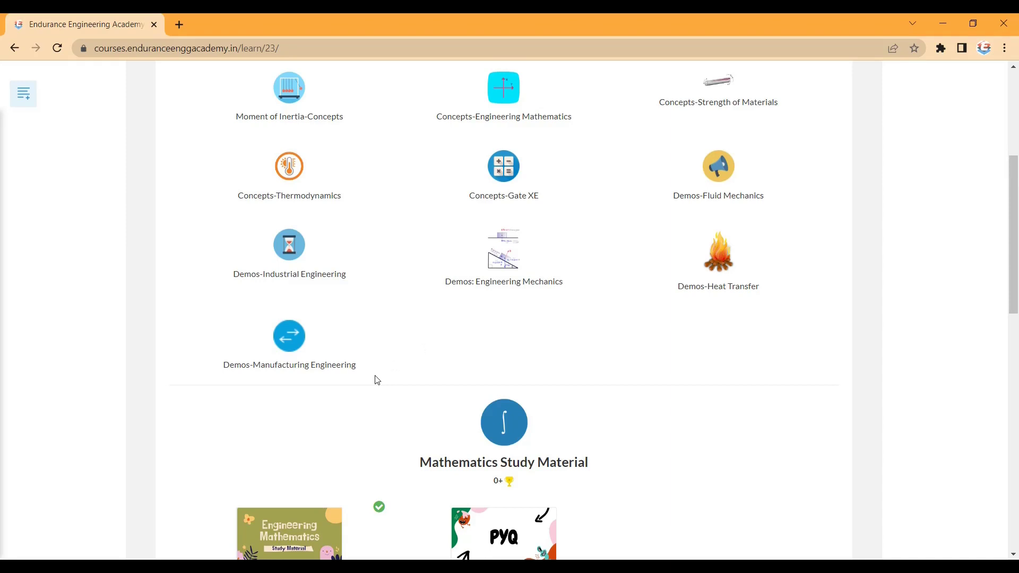
scroll(377, 380, "up", 3)
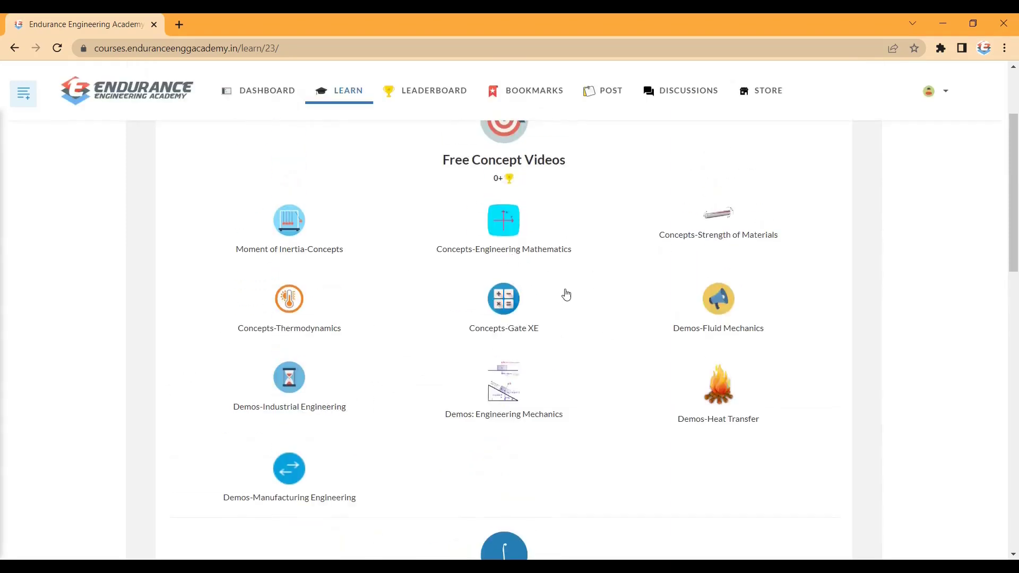
scroll(461, 366, "down", 4)
scroll(462, 366, "down", 7)
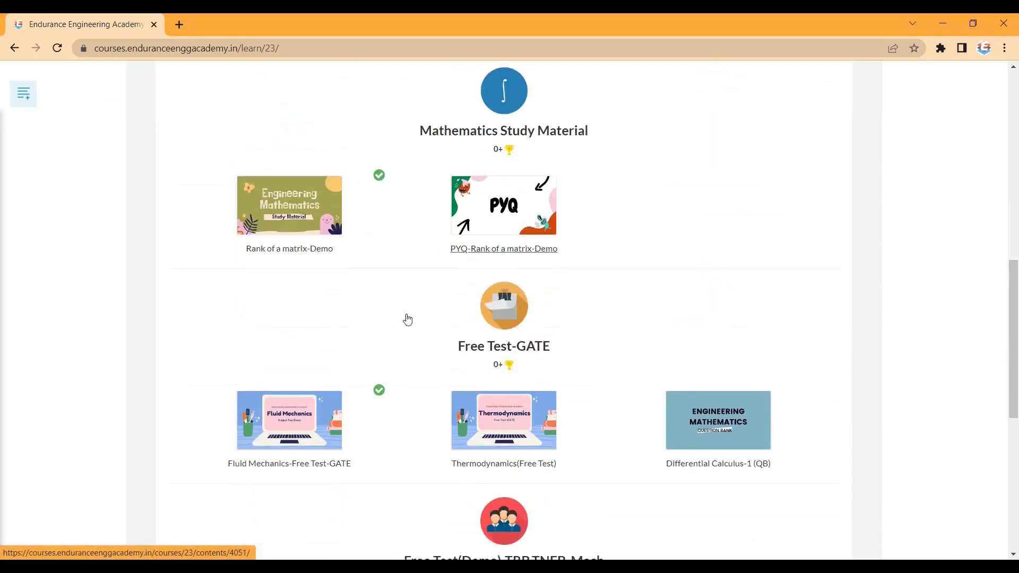
scroll(396, 332, "down", 4)
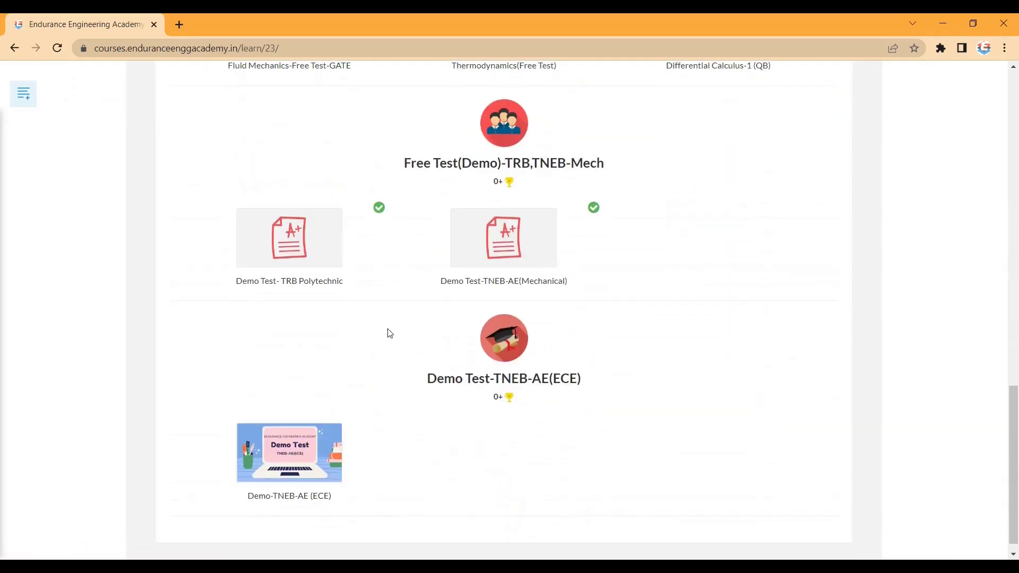
scroll(391, 336, "up", 4)
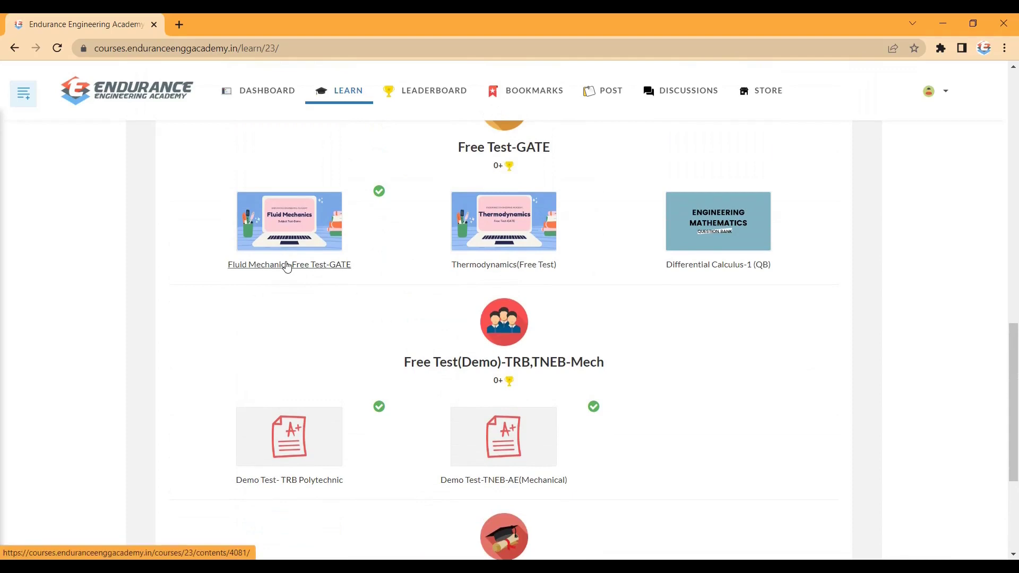
Peek at Fluid Mechanics-Free Test-GATE, then start the Differential Calculus-1 (QB) exam.
left_click(287, 267)
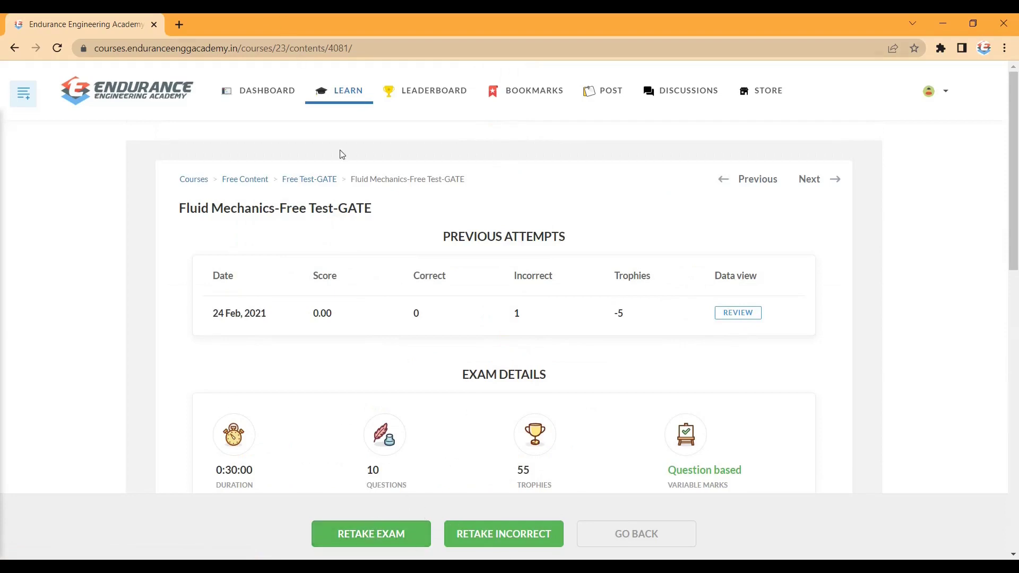
left_click(329, 181)
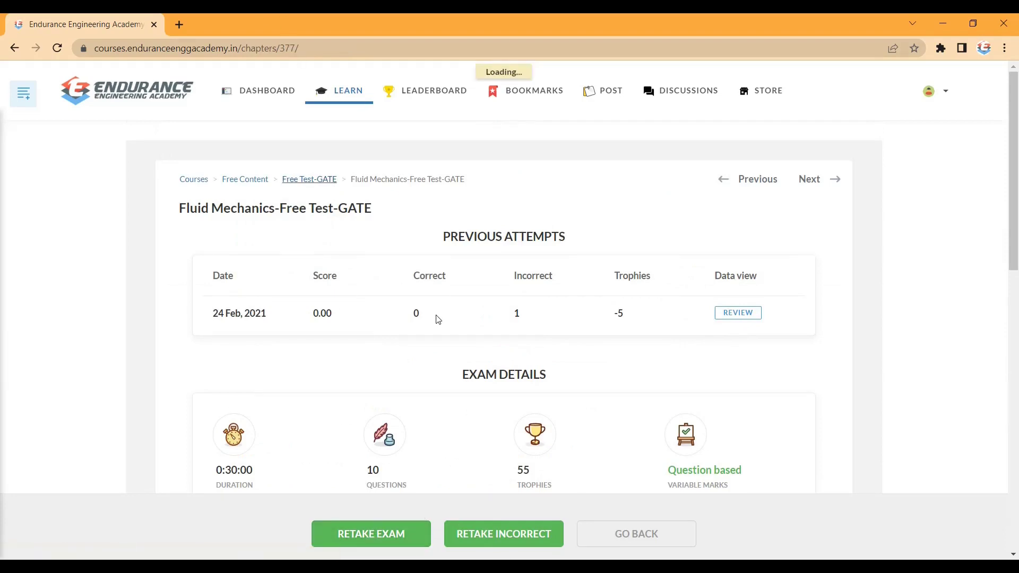
left_click(738, 330)
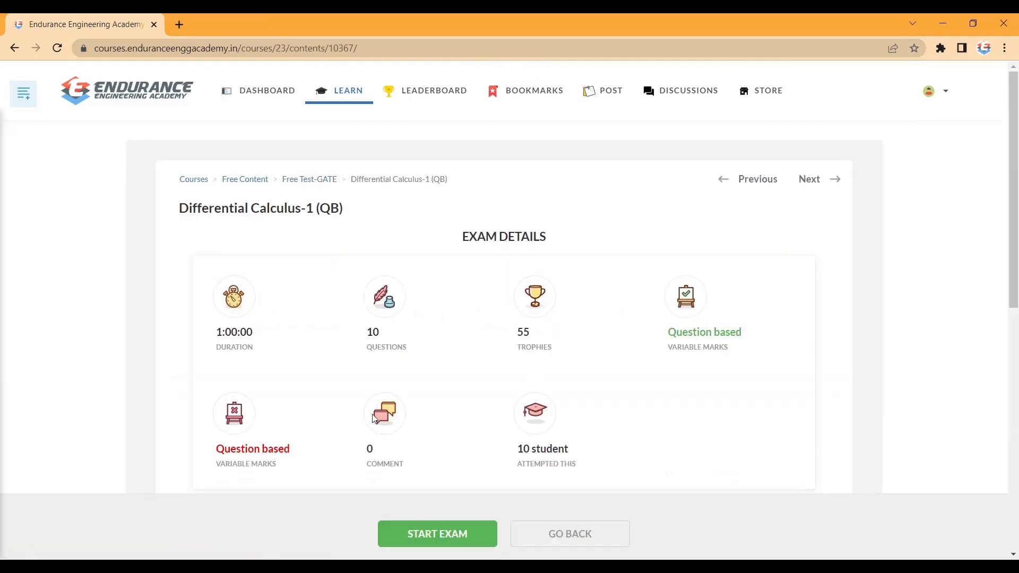
scroll(332, 387, "down", 3)
scroll(477, 387, "up", 3)
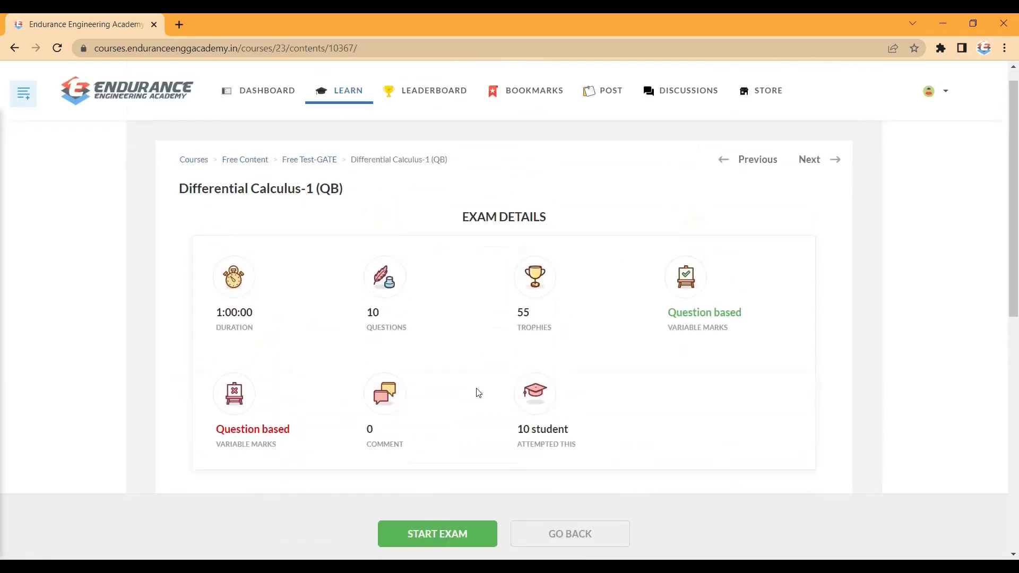
left_click(463, 532)
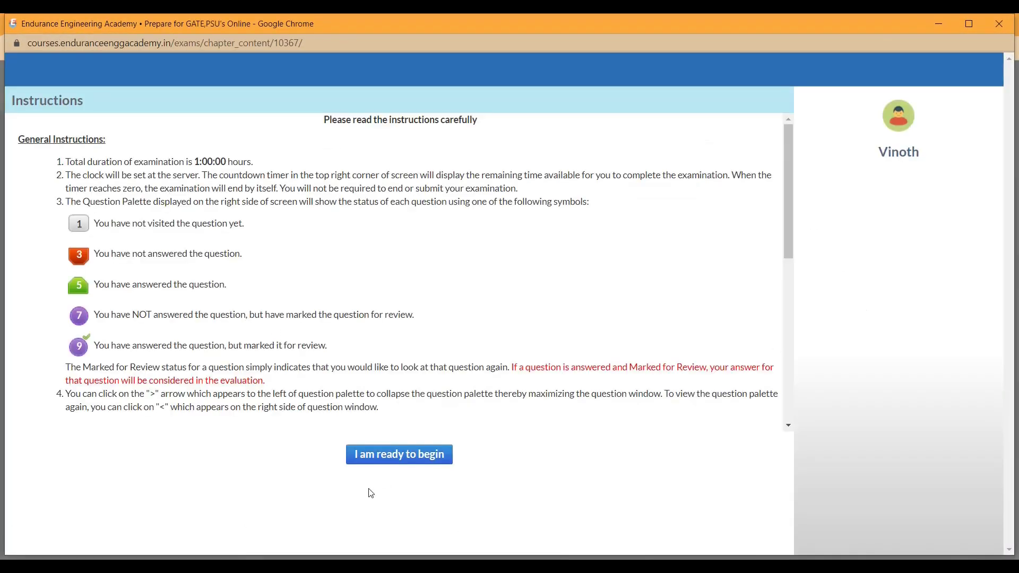
Answer questions 1–3 with 0, 1/2 and 1/2, then submit and end the exam.
left_click(376, 456)
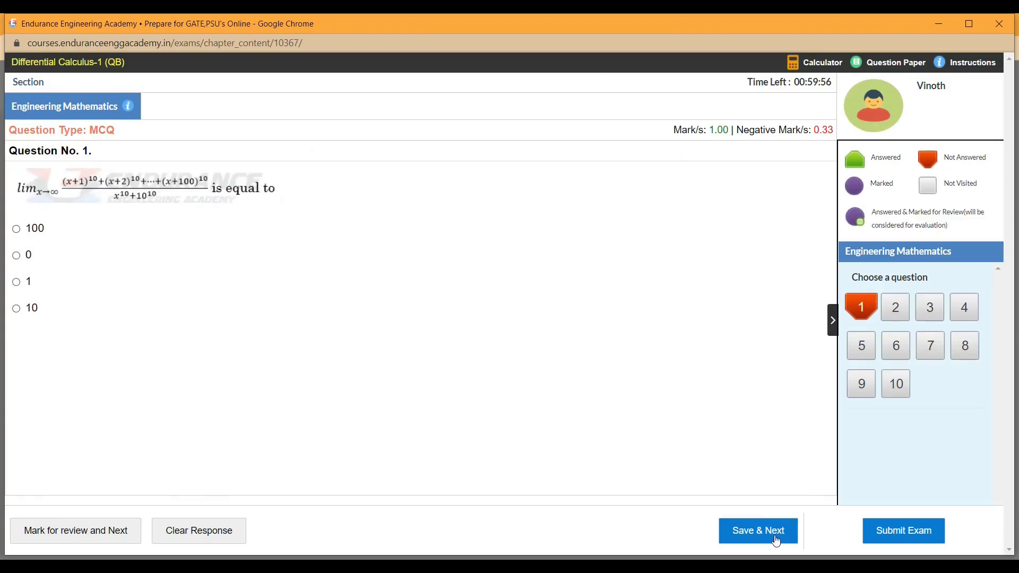
left_click(16, 255)
left_click(751, 532)
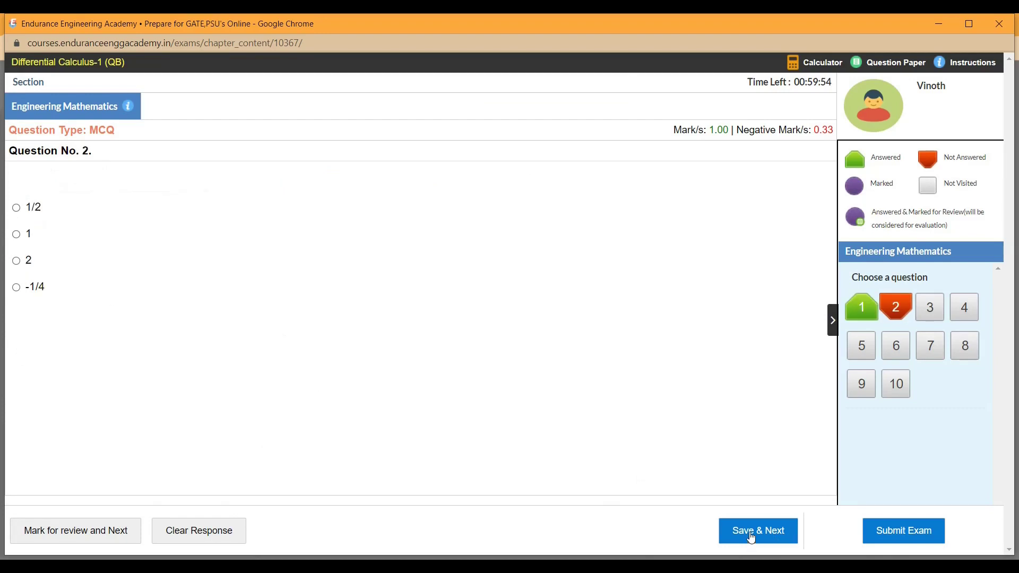
left_click(33, 240)
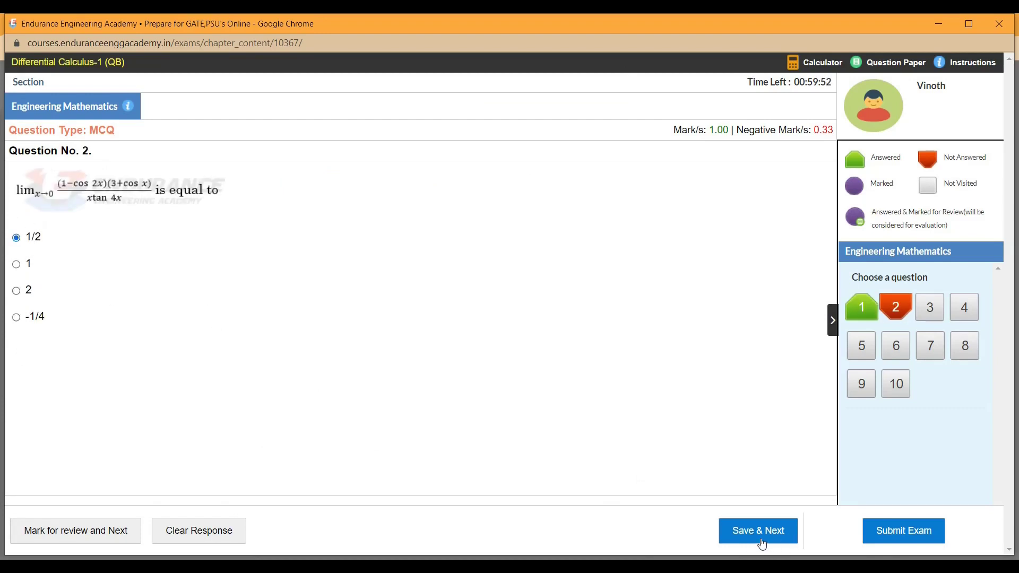
left_click(761, 538)
left_click(23, 264)
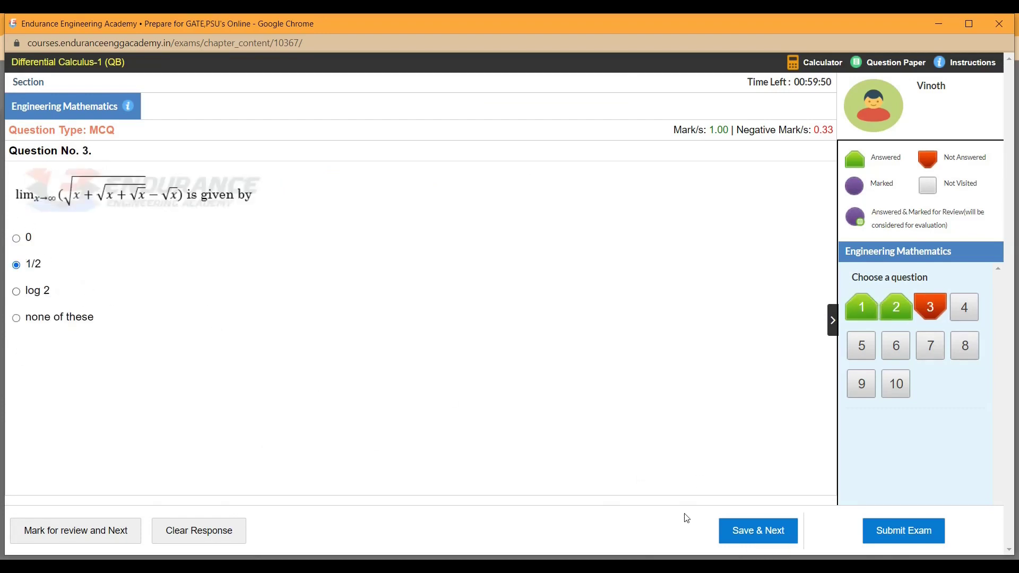
left_click(760, 533)
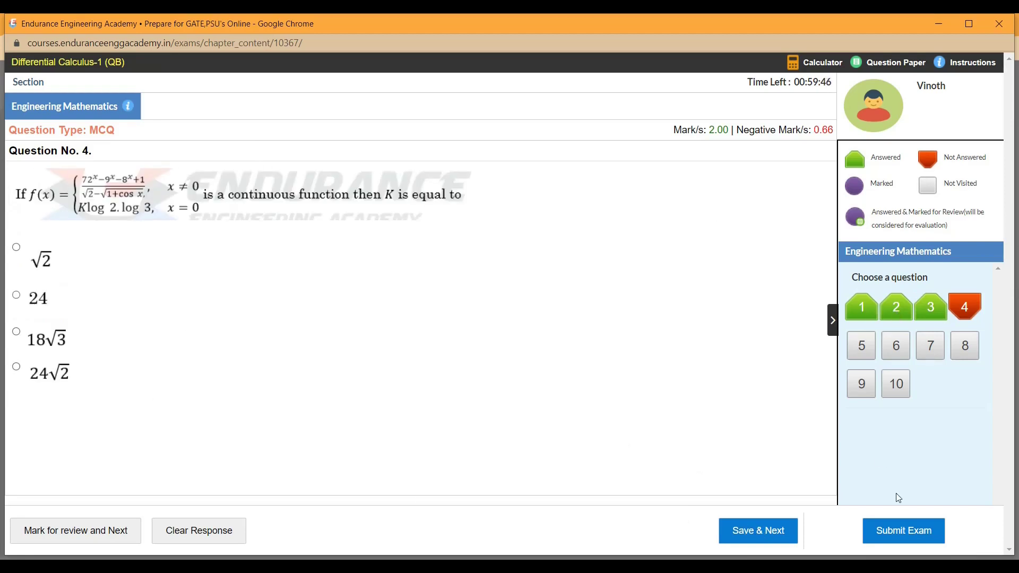
left_click(895, 541)
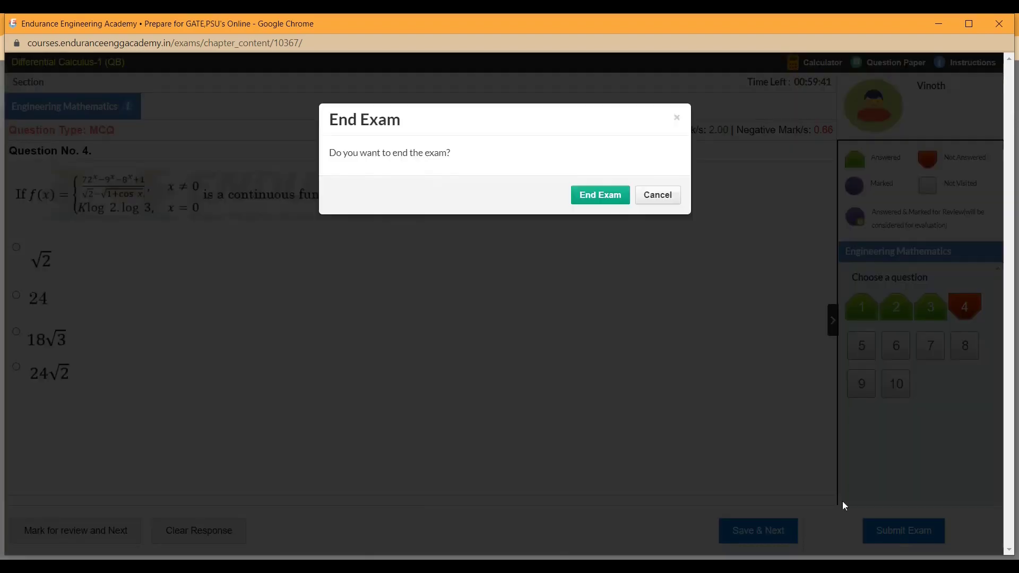
left_click(590, 199)
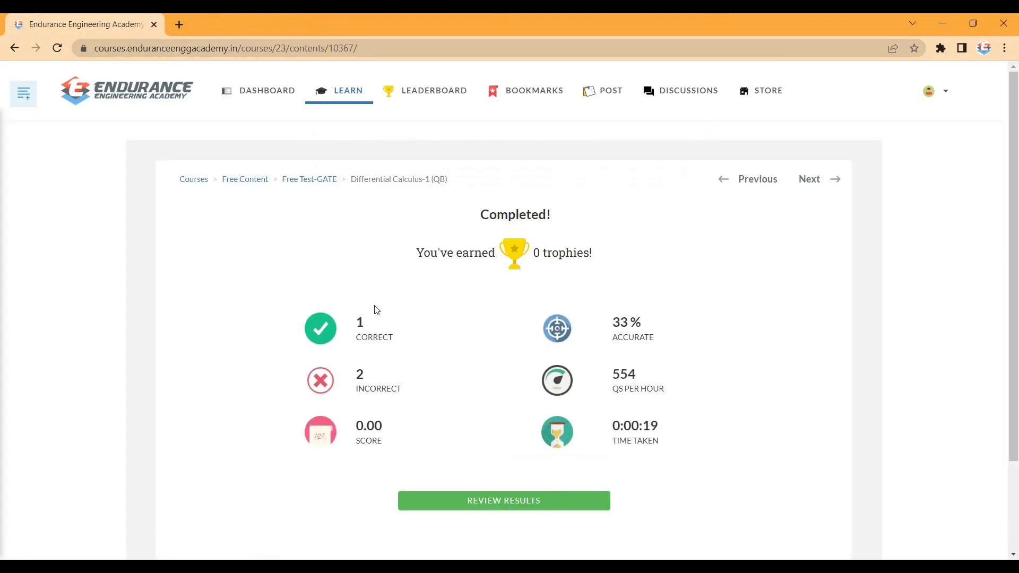
Open the results review and check the Leaderboard, Stats (rank 8/13) and Answers tabs.
left_click(499, 508)
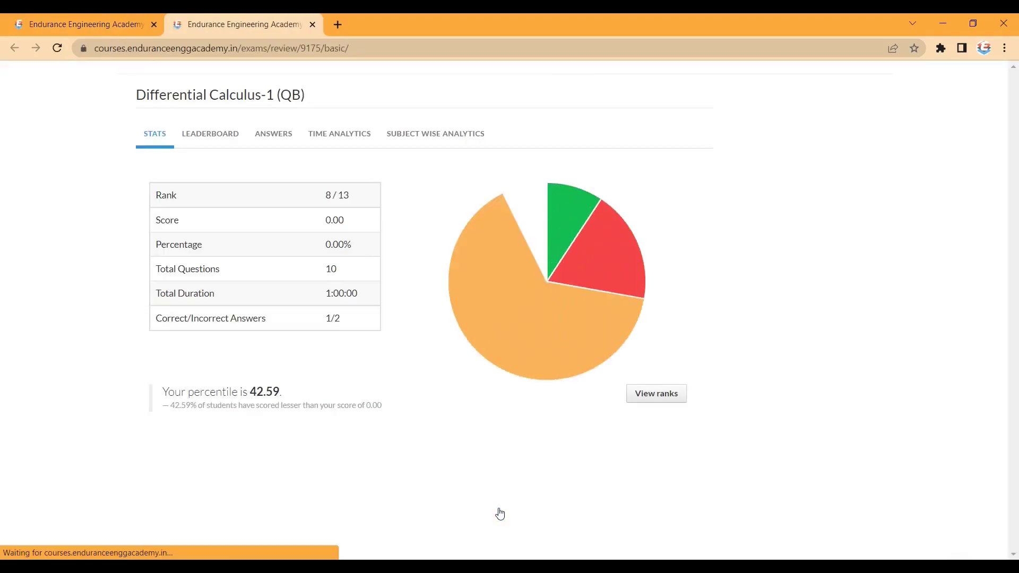
left_click(195, 141)
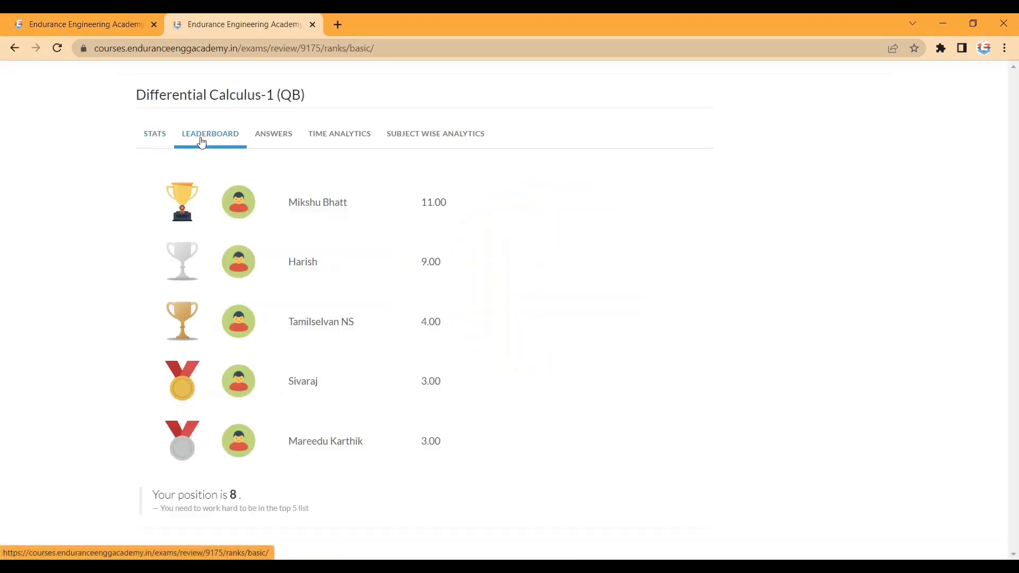
left_click(144, 136)
left_click(270, 139)
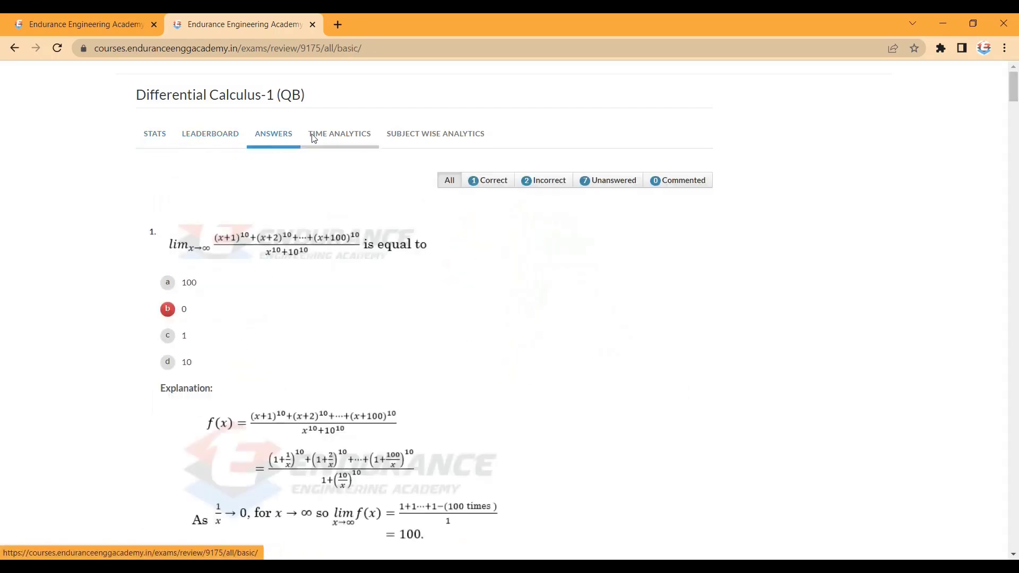